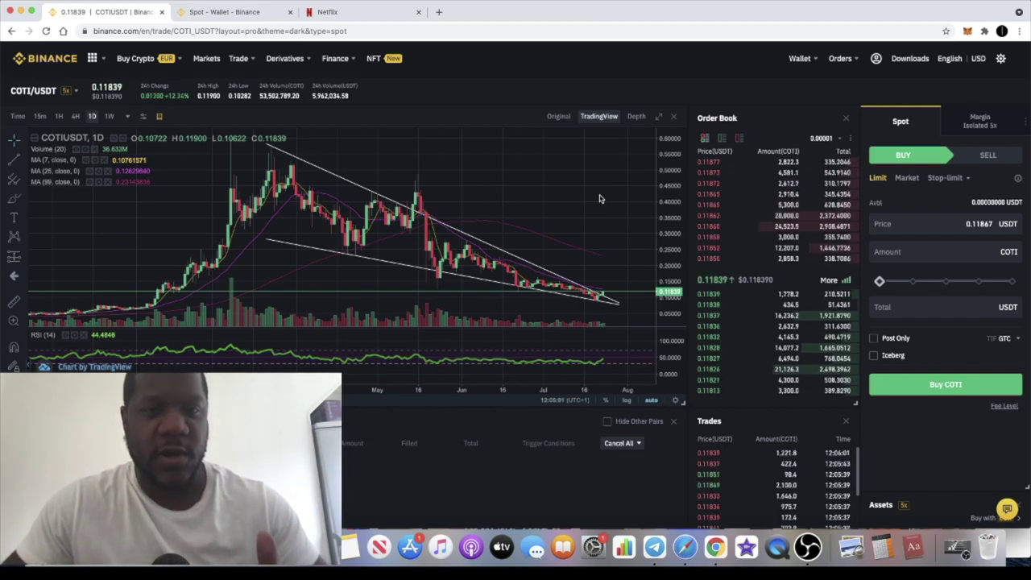
pyautogui.scroll(-5, 599, 198)
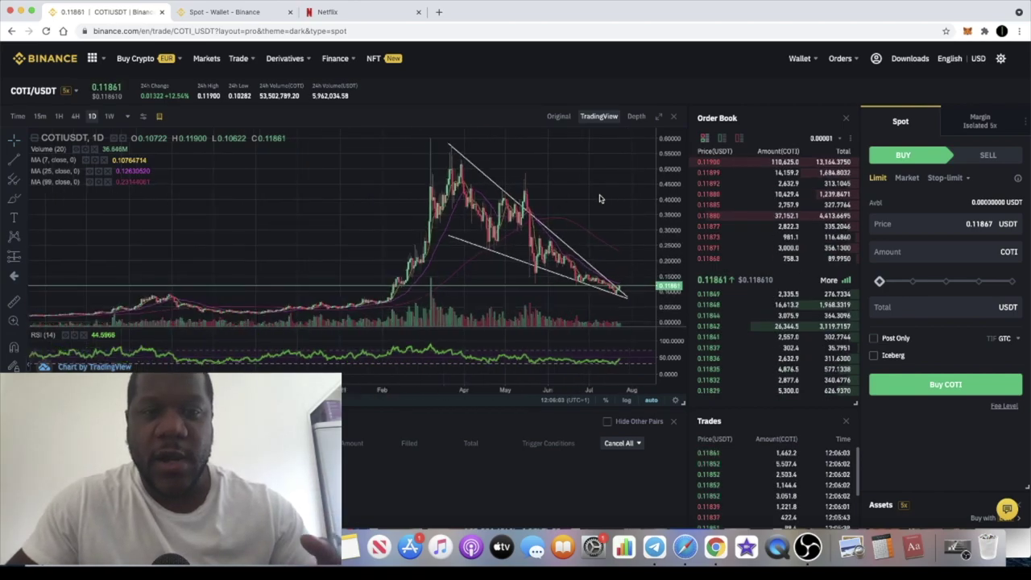
pyautogui.hscroll(3, 599, 198)
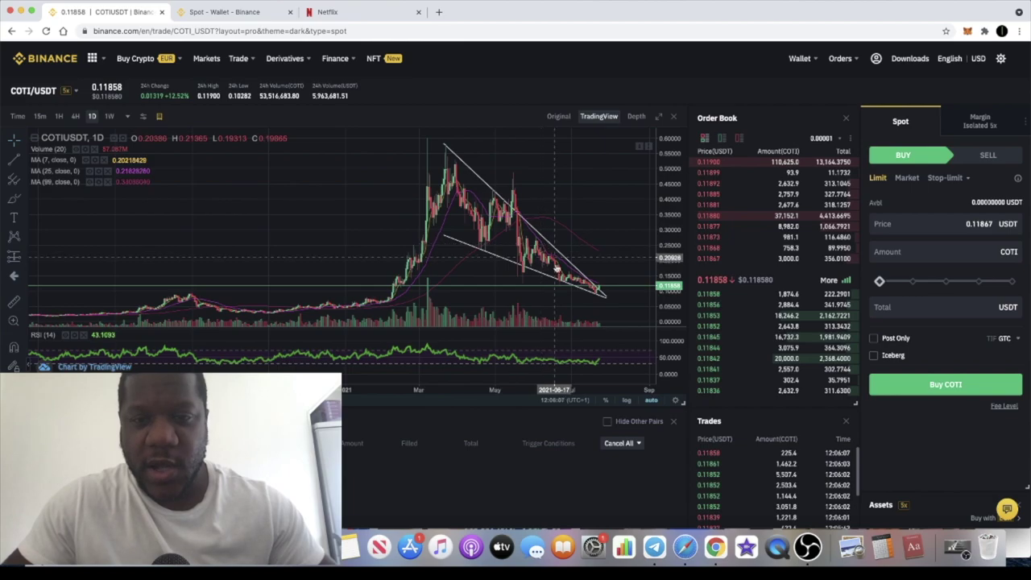
pyautogui.scroll(3, 604, 256)
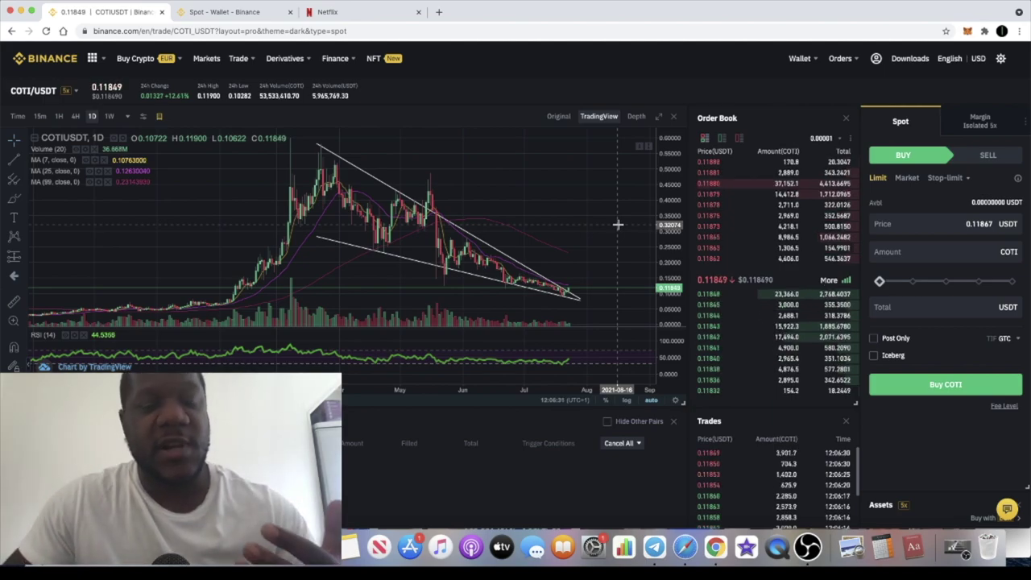
pyautogui.scroll(-5, 618, 224)
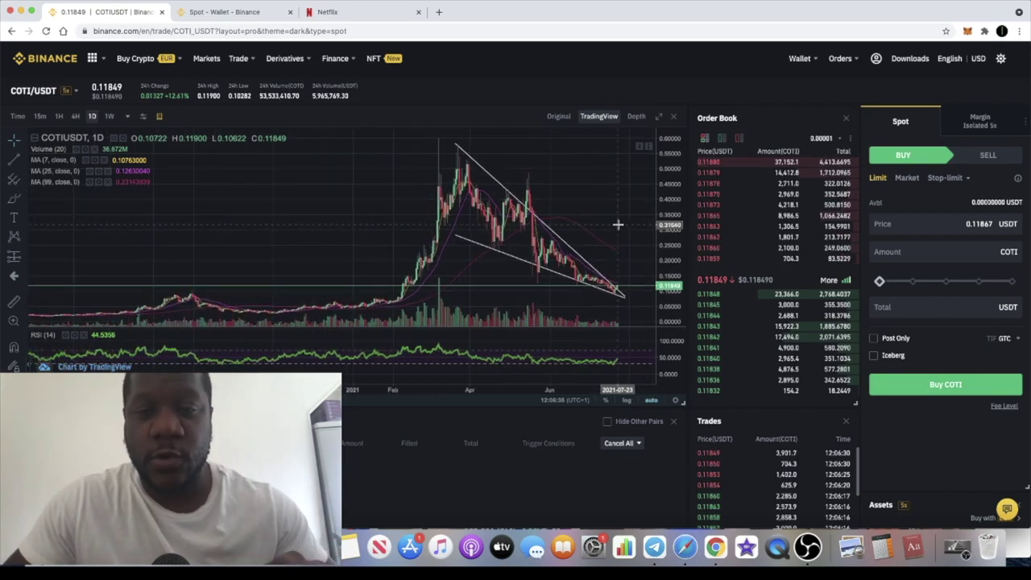
pyautogui.scroll(4, 618, 224)
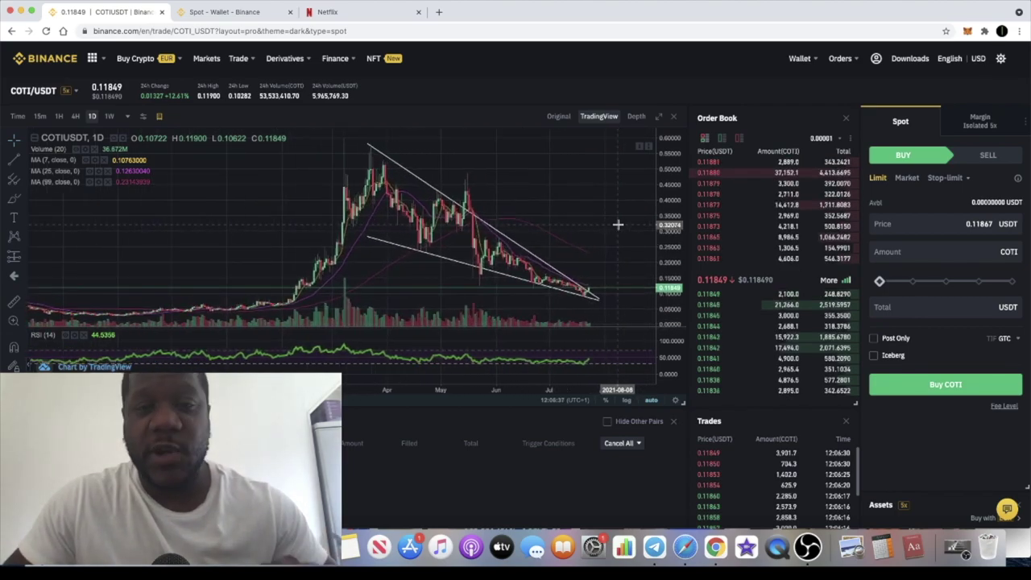
pyautogui.scroll(3, 618, 224)
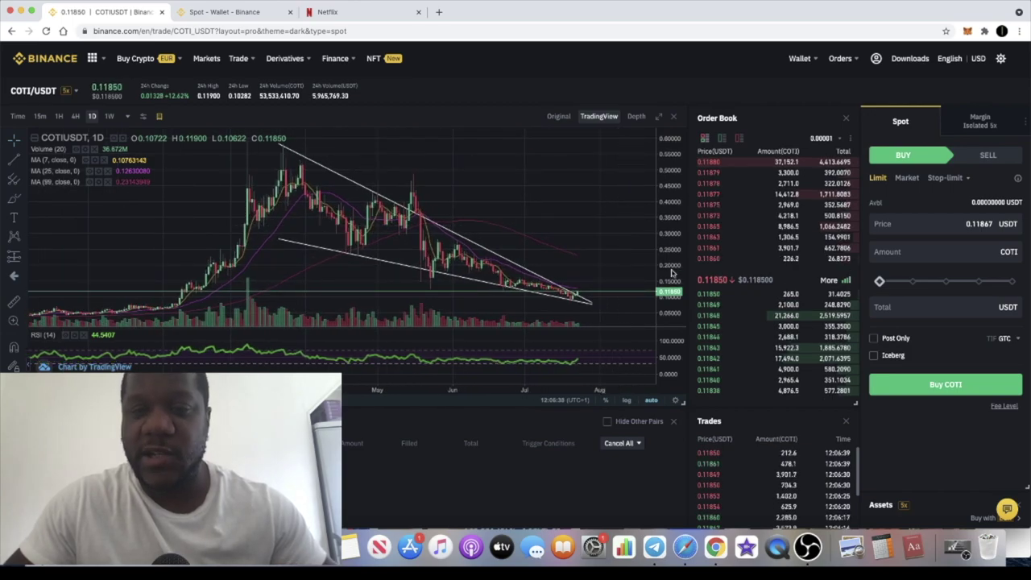
pyautogui.scroll(3, 617, 256)
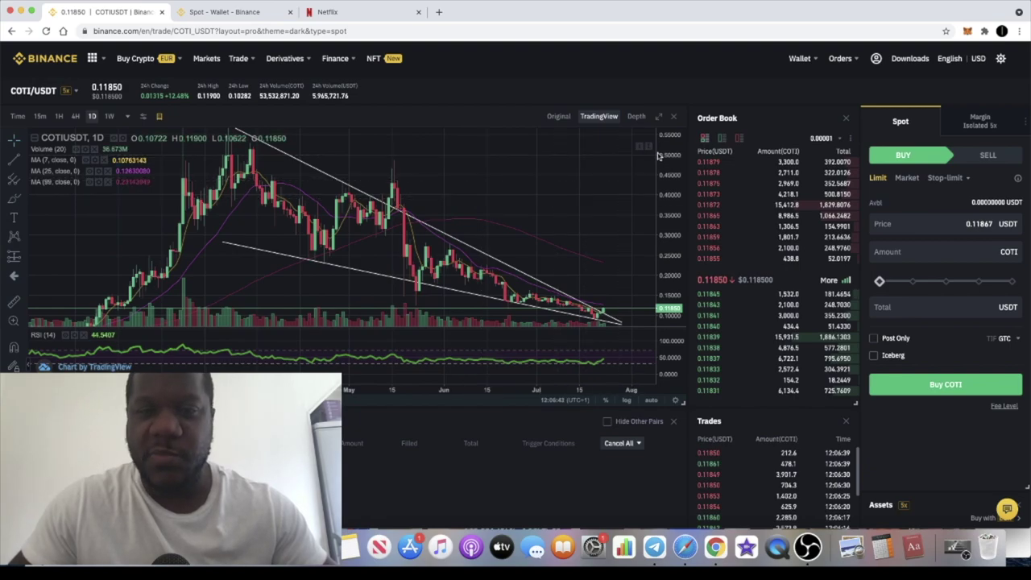
pyautogui.moveTo(659, 154); pyautogui.dragTo(659, 194)
pyautogui.scroll(-2, 571, 250)
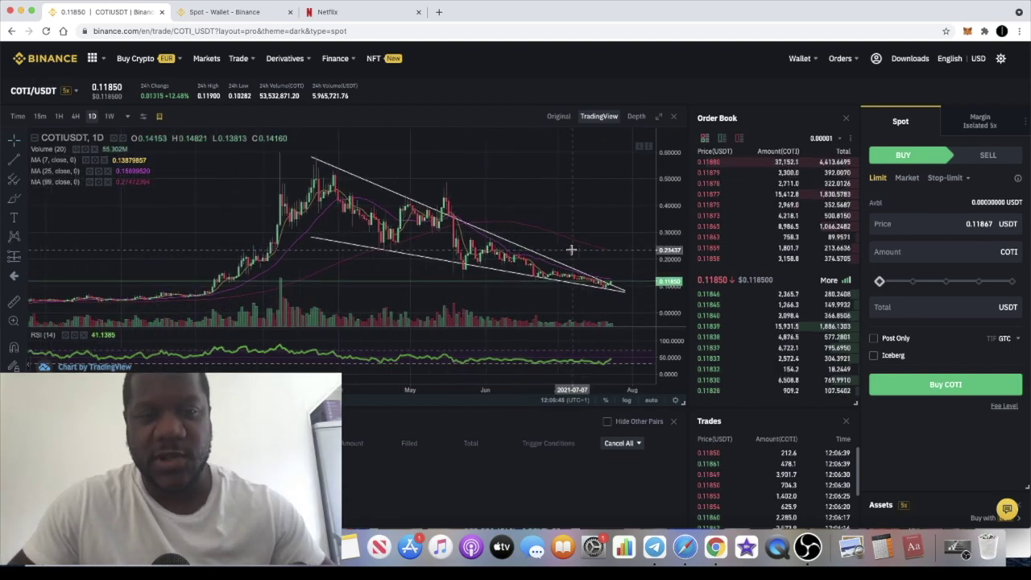
pyautogui.scroll(-2, 571, 250)
pyautogui.scroll(-1, 523, 262)
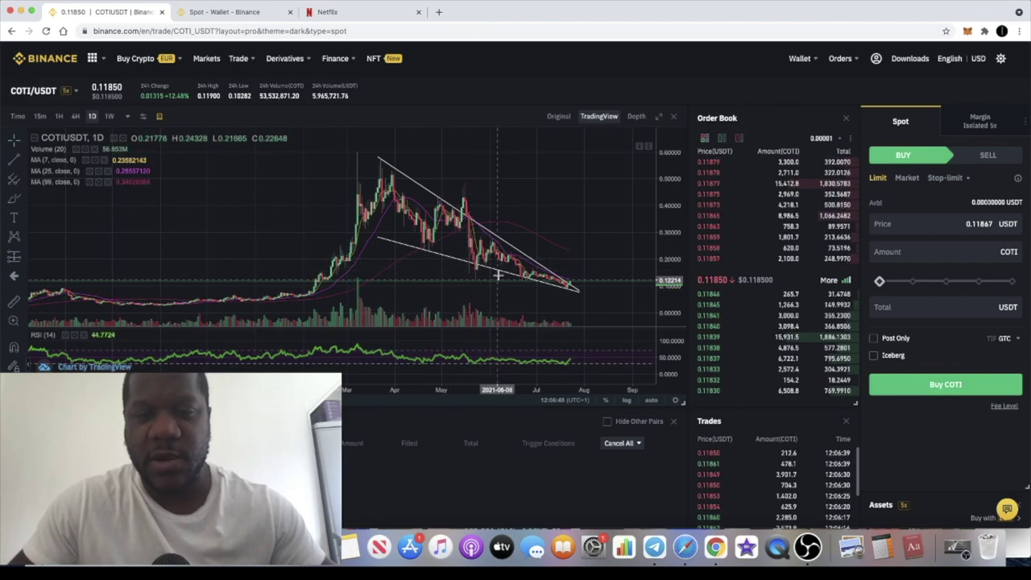
pyautogui.scroll(3, 549, 267)
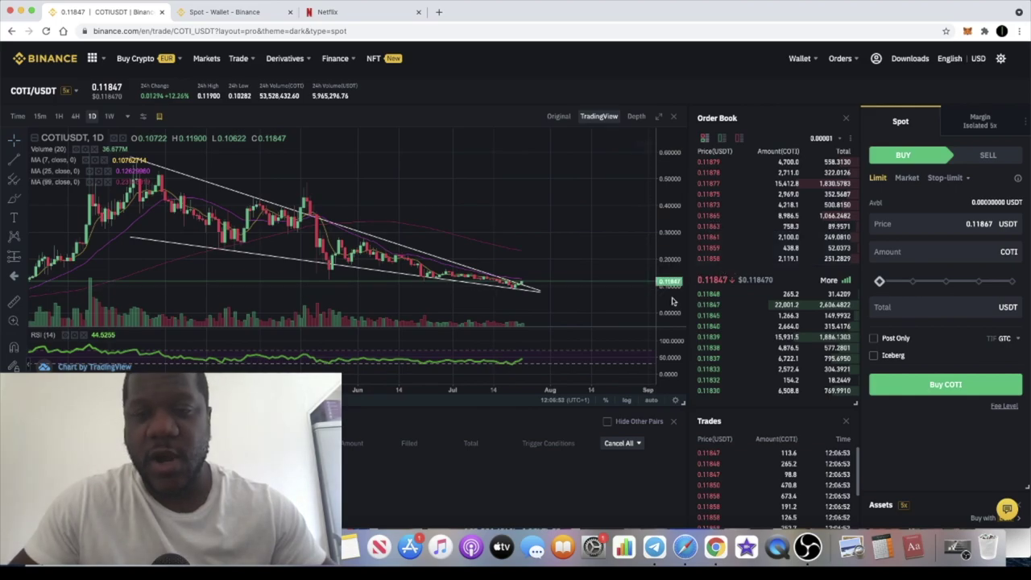
pyautogui.moveTo(673, 302); pyautogui.dragTo(603, 225)
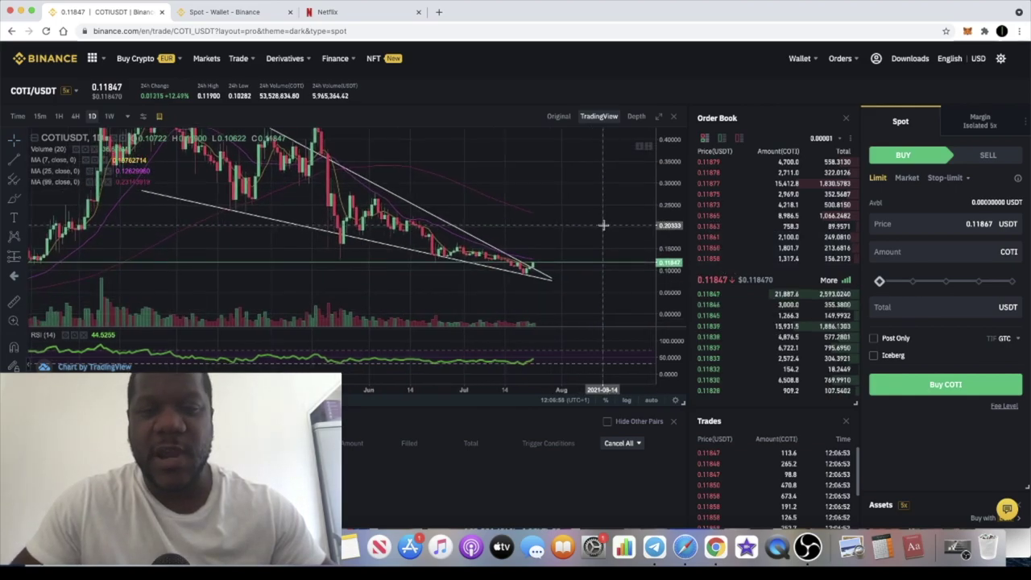
pyautogui.scroll(-3, 603, 225)
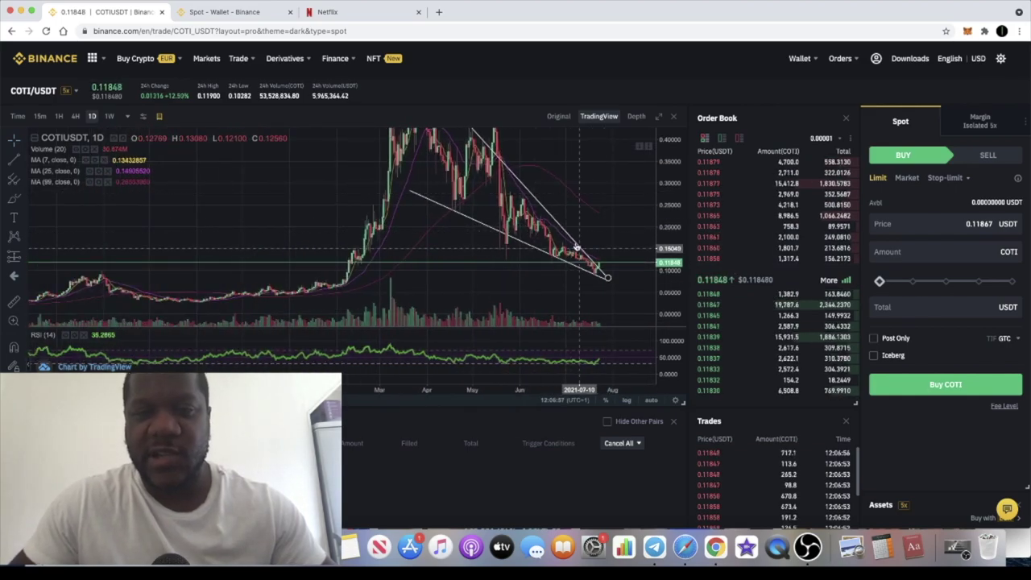
pyautogui.scroll(4, 590, 253)
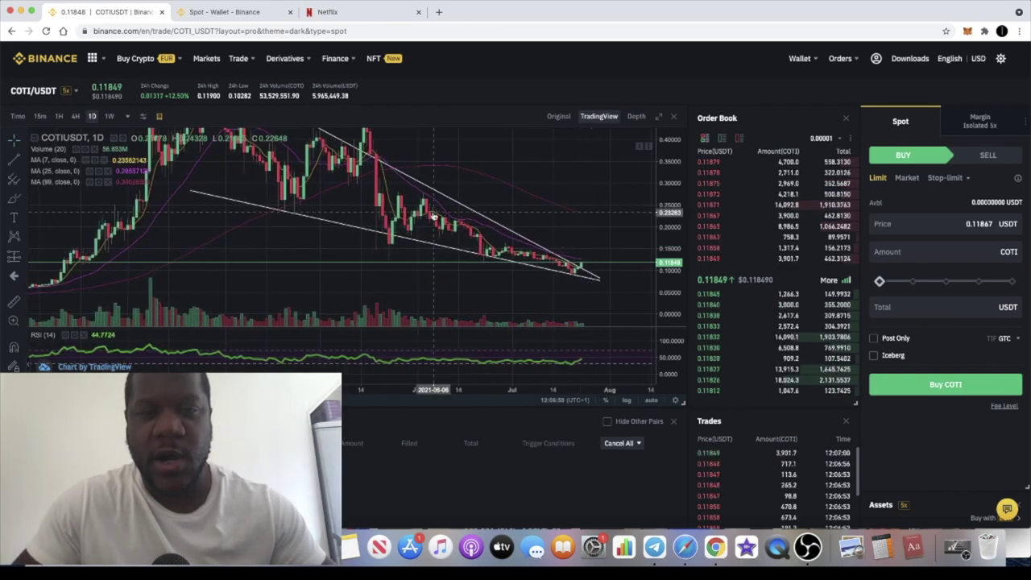
pyautogui.click(13, 159)
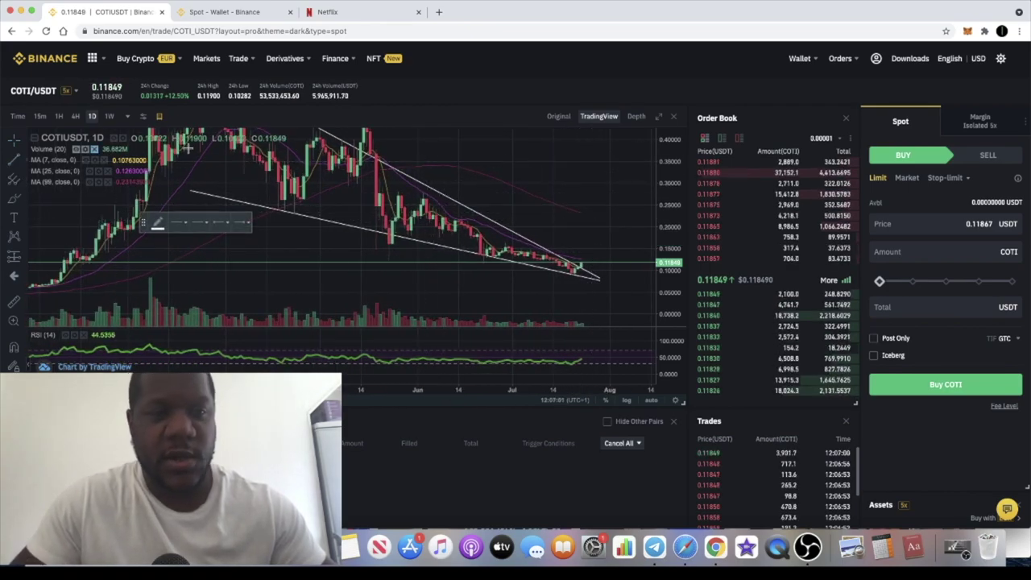
# - Draw a magenta trend line from the mid-June high down to the wedge apex
pyautogui.click(423, 196)
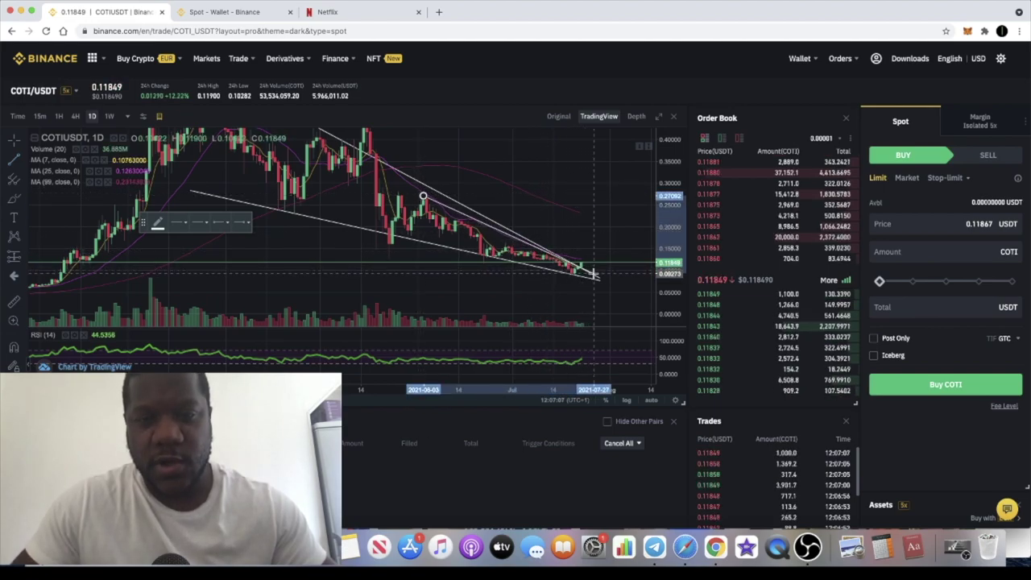
pyautogui.click(594, 274)
pyautogui.click(159, 222)
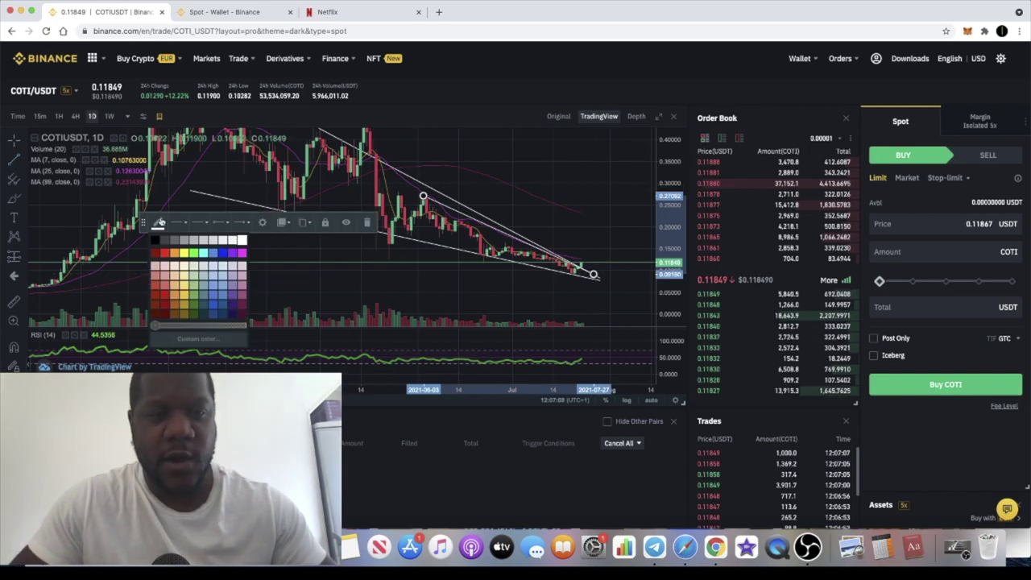
pyautogui.click(242, 252)
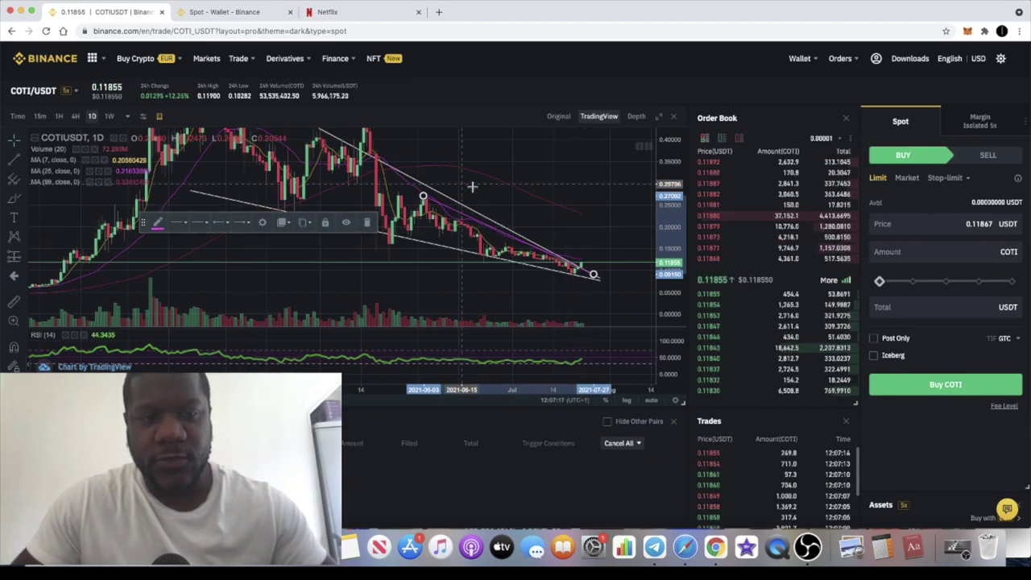
pyautogui.click(598, 227)
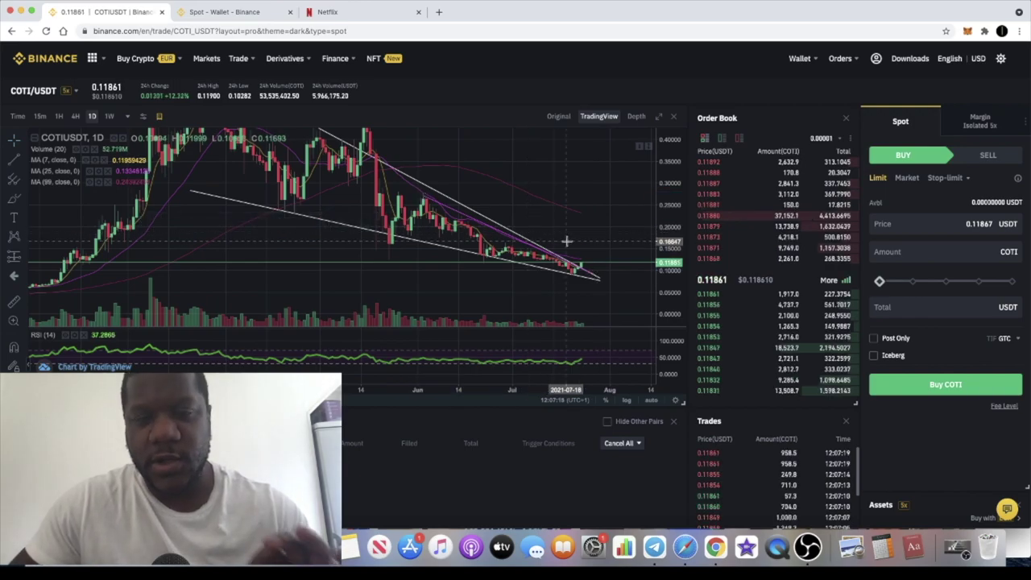
pyautogui.scroll(3, 564, 246)
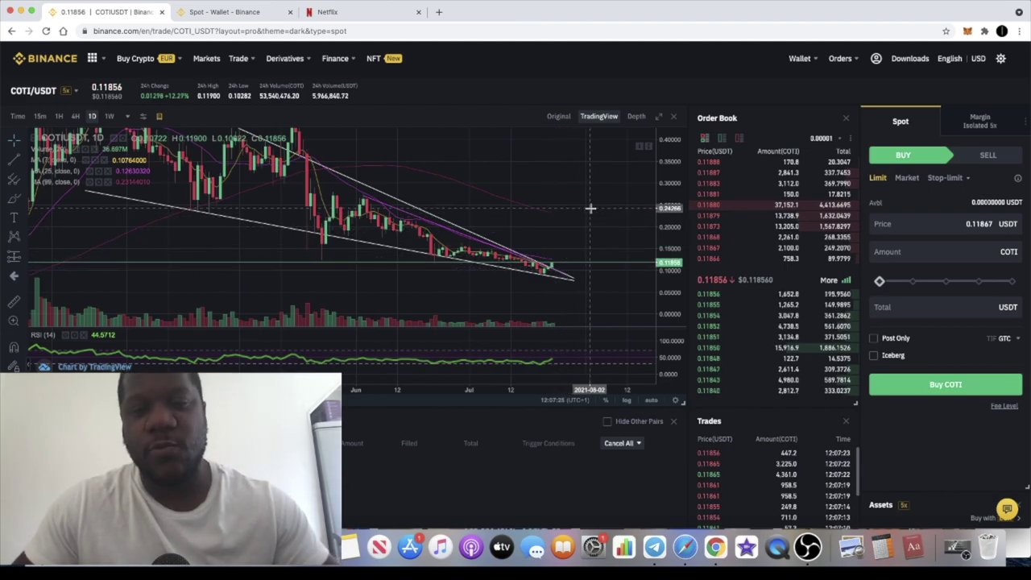
pyautogui.scroll(2, 574, 236)
pyautogui.scroll(2, 573, 236)
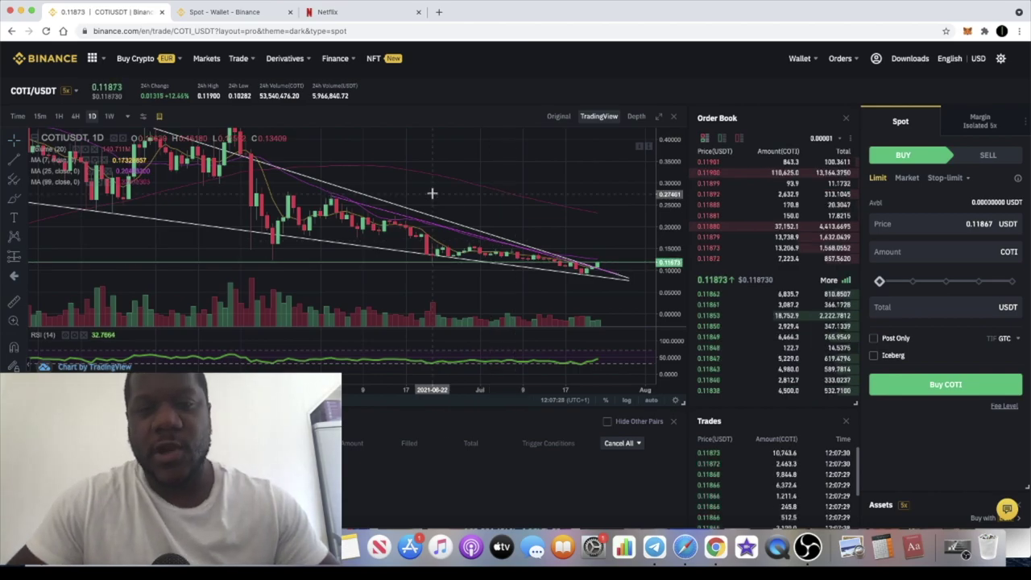
pyautogui.click(425, 220)
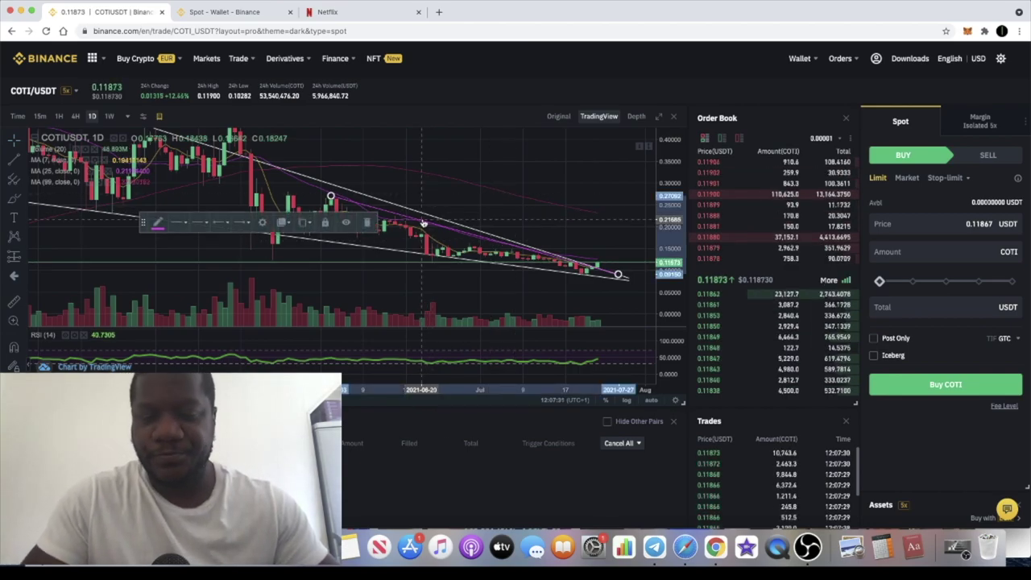
# - Draw a white falling trend line across the volume bars from the March spike
pyautogui.click(423, 223)
pyautogui.scroll(-5, 516, 281)
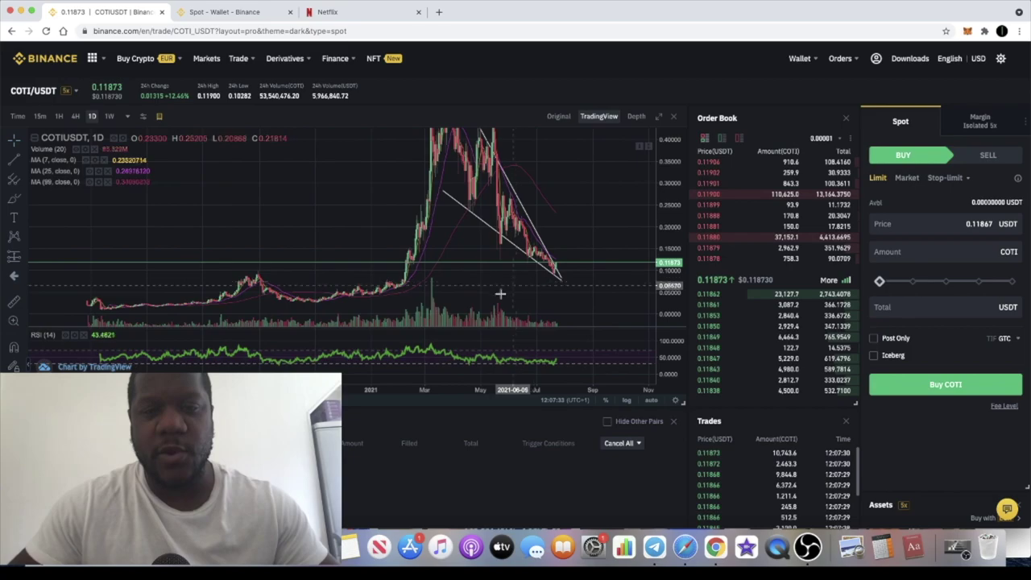
pyautogui.click(10, 163)
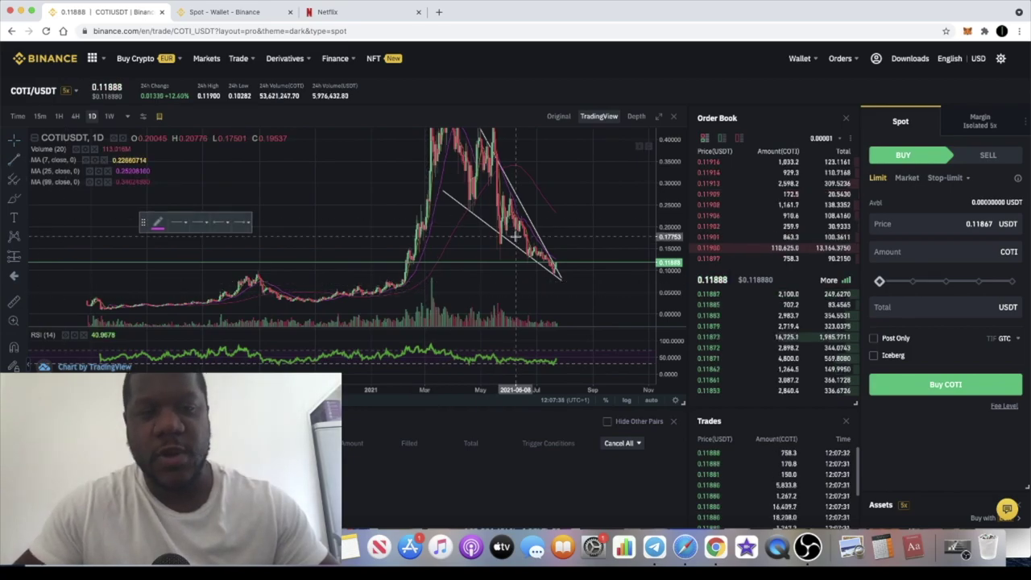
pyautogui.click(432, 297)
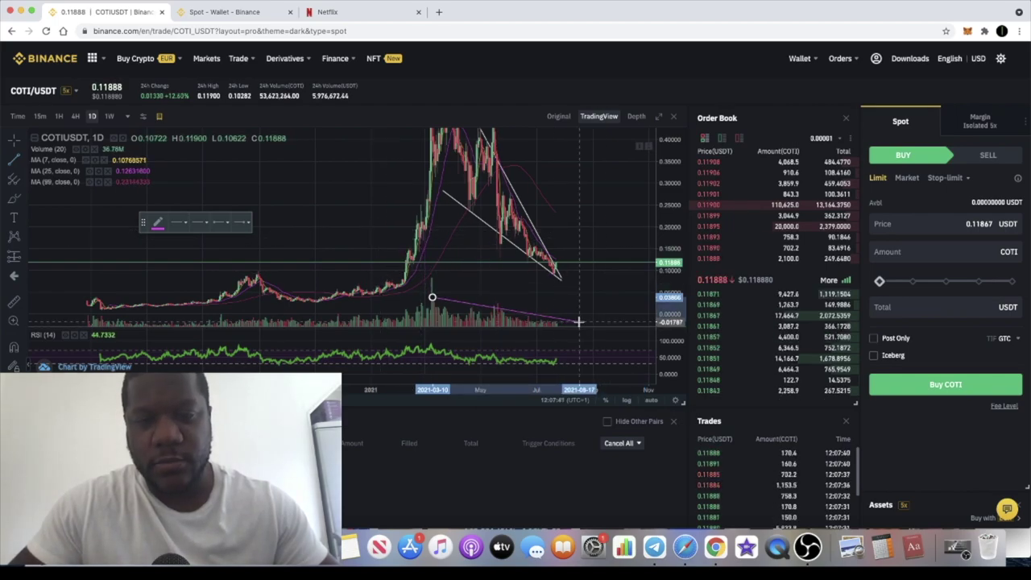
pyautogui.click(578, 322)
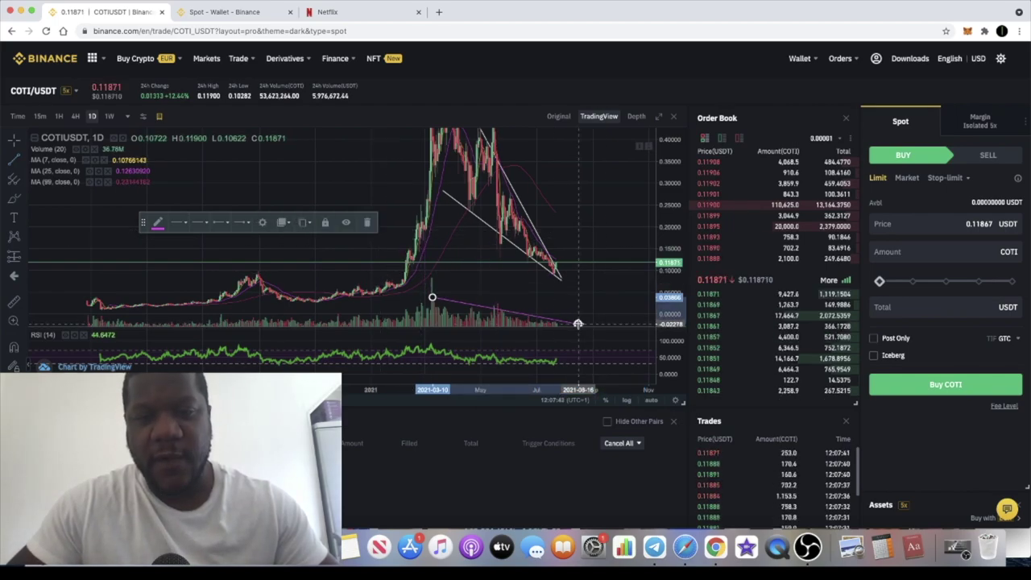
pyautogui.click(161, 224)
pyautogui.click(250, 239)
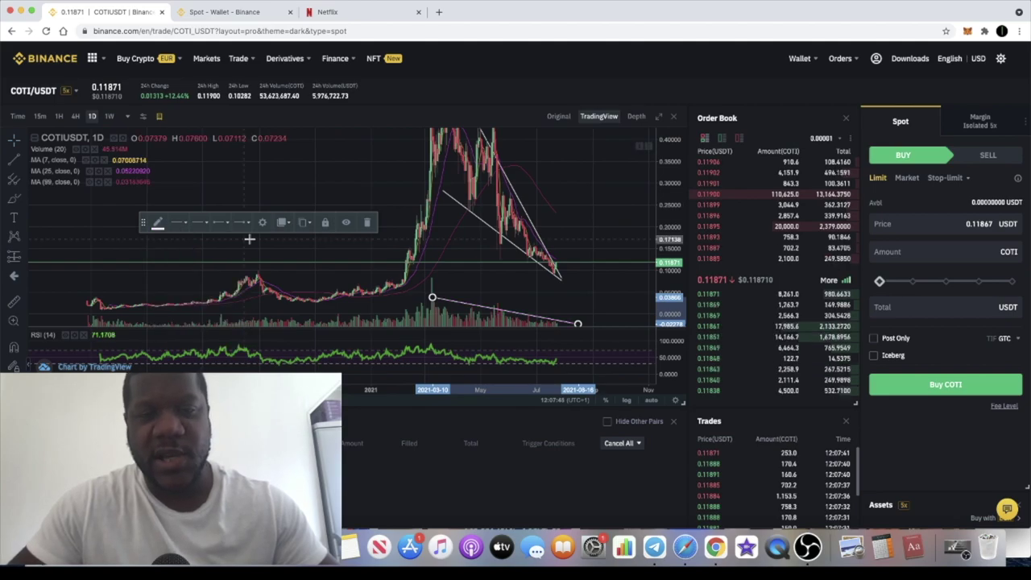
pyautogui.click(555, 322)
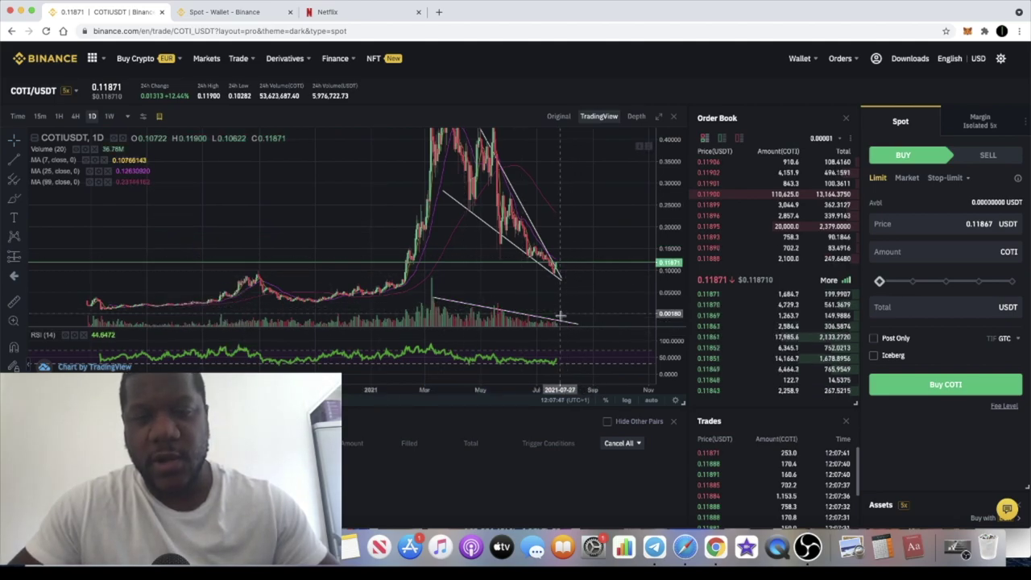
pyautogui.scroll(5, 578, 288)
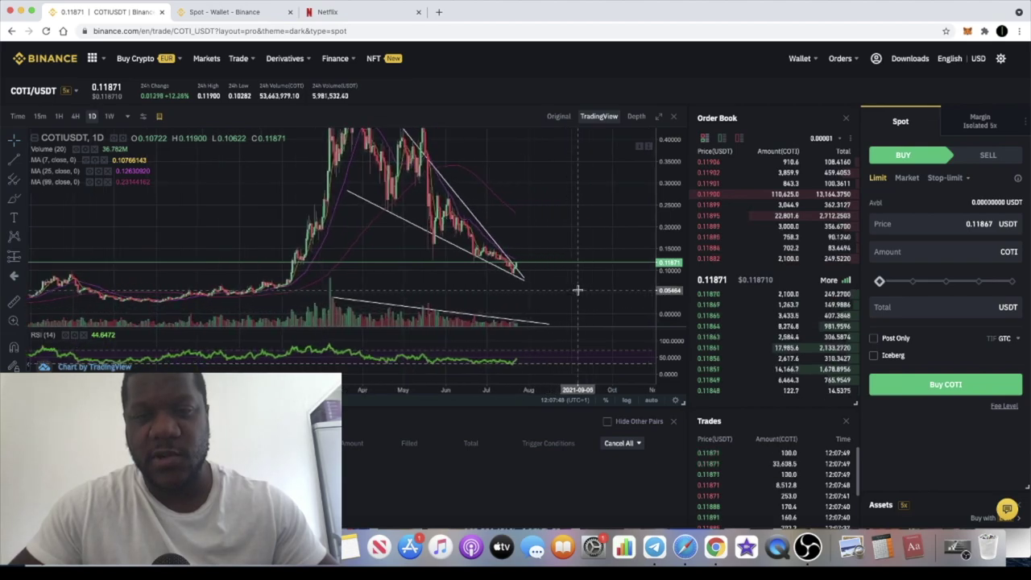
pyautogui.scroll(4, 520, 243)
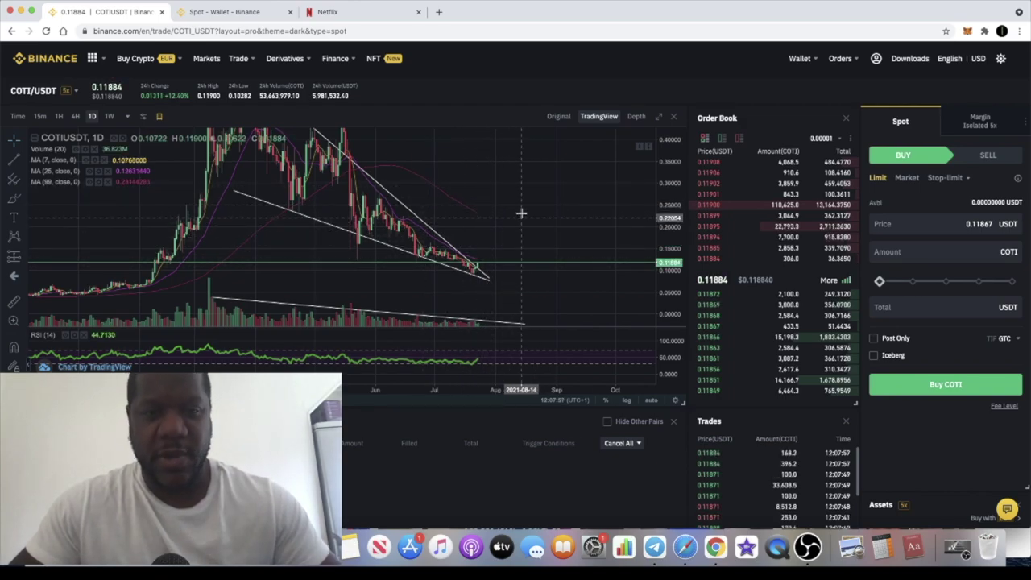
pyautogui.hscroll(-5, 491, 234)
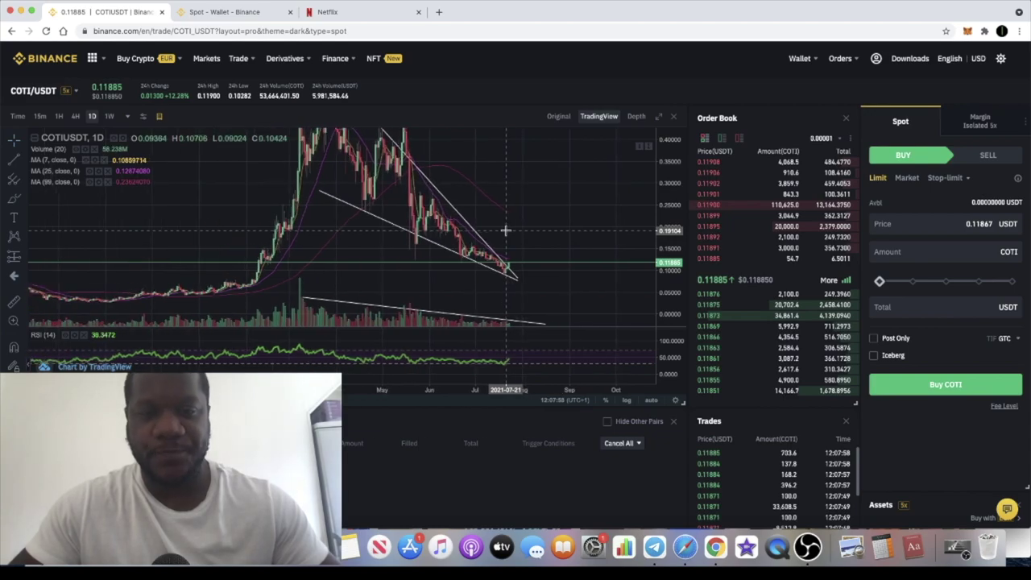
# - Place a green horizontal target line at 0.15295 above the falling wedge
pyautogui.scroll(2, 506, 231)
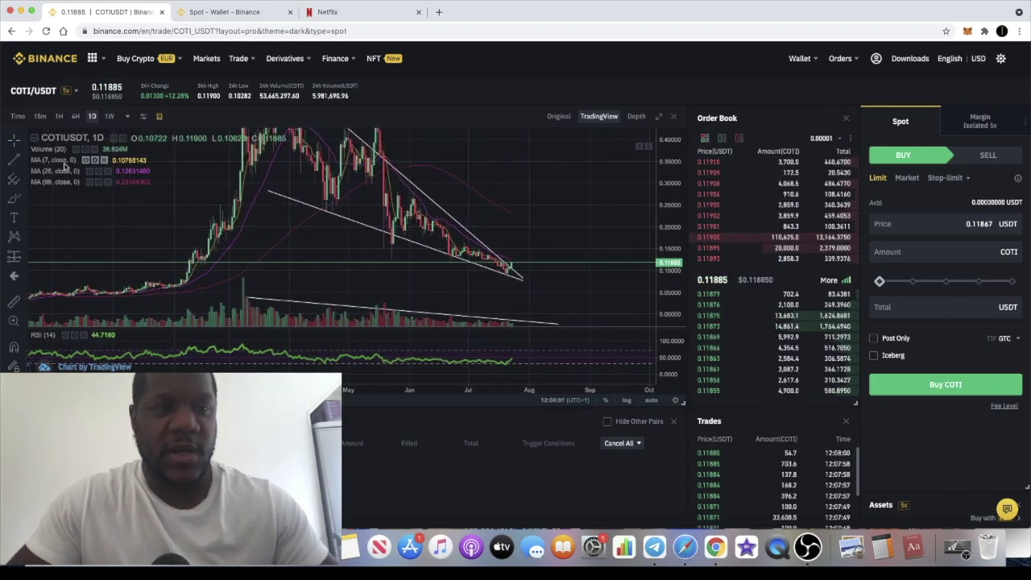
pyautogui.click(23, 164)
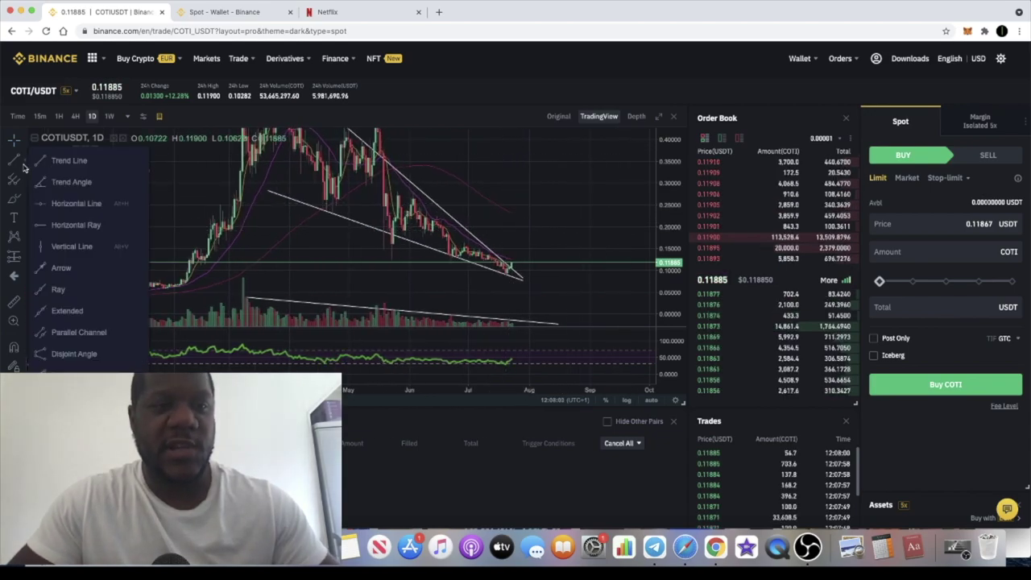
pyautogui.click(77, 204)
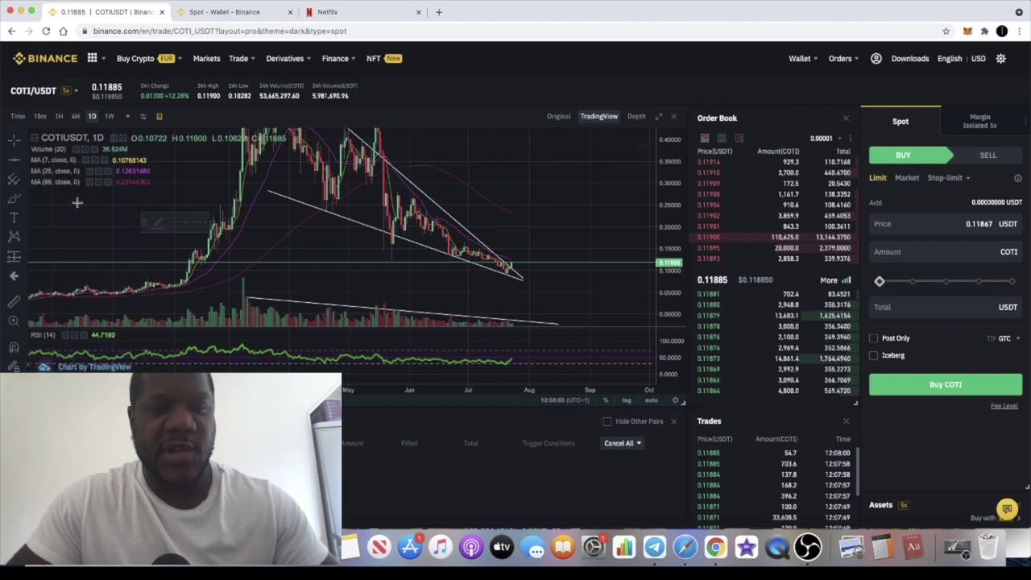
pyautogui.click(511, 247)
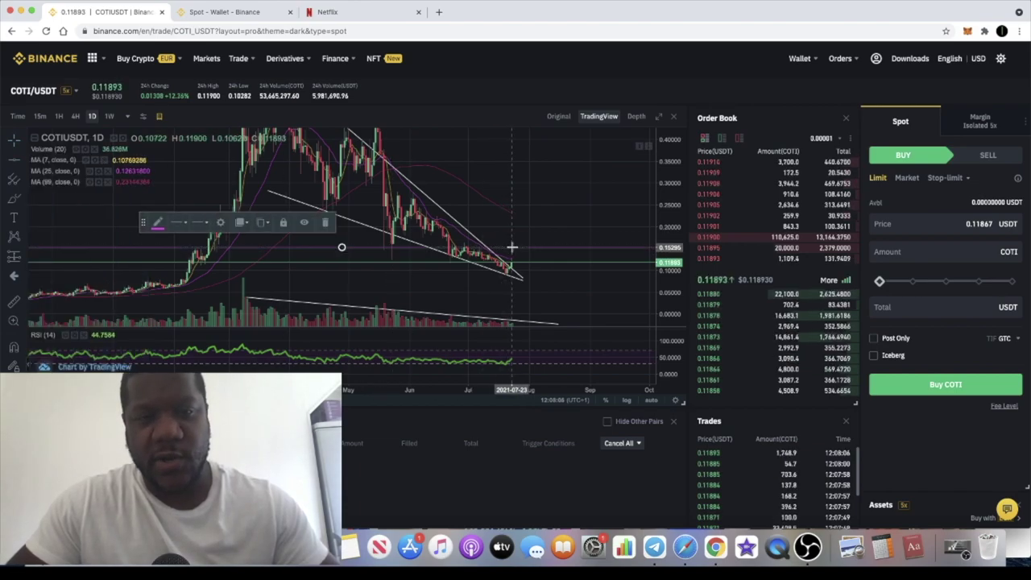
pyautogui.click(158, 222)
pyautogui.click(193, 253)
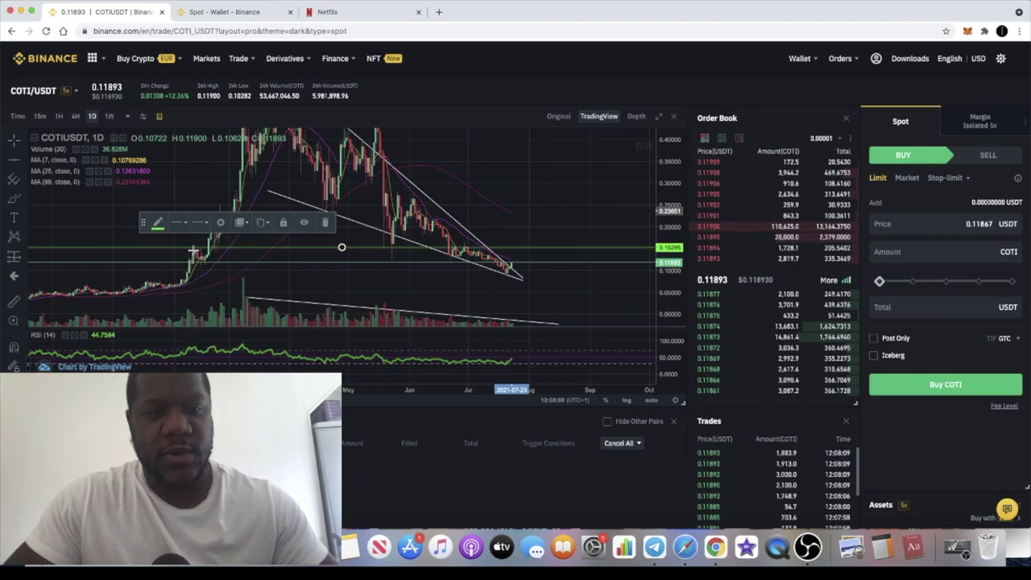
pyautogui.click(603, 214)
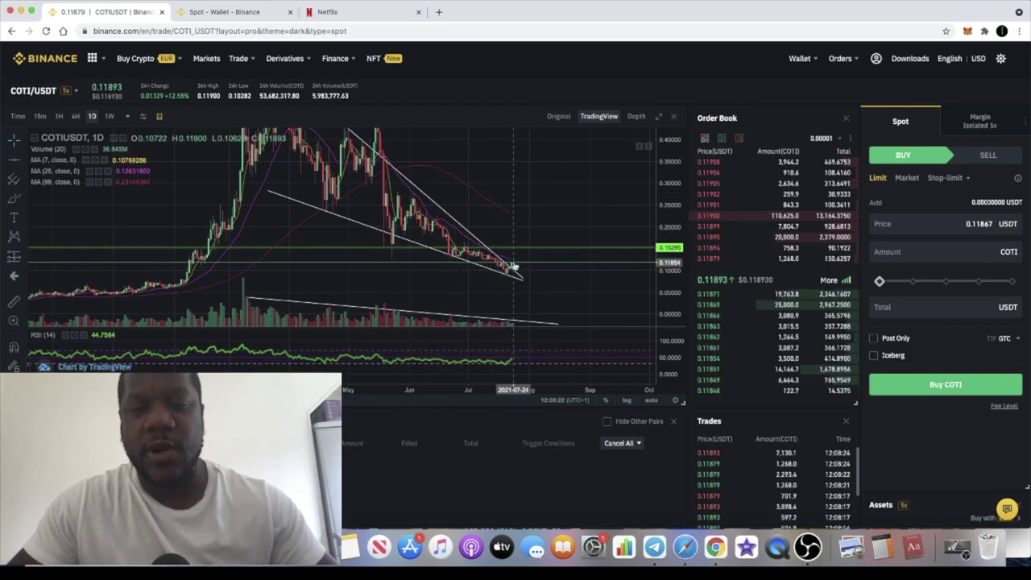
# - Zoom out to show the whole wedge from the May peak and nudge the green line slightly higher
pyautogui.scroll(3, 515, 268)
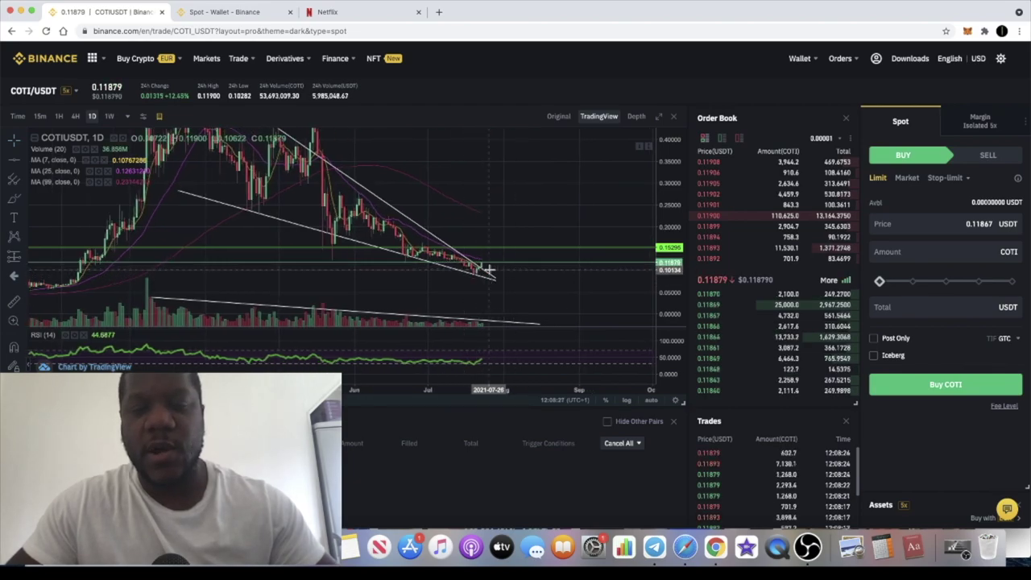
pyautogui.scroll(2, 480, 273)
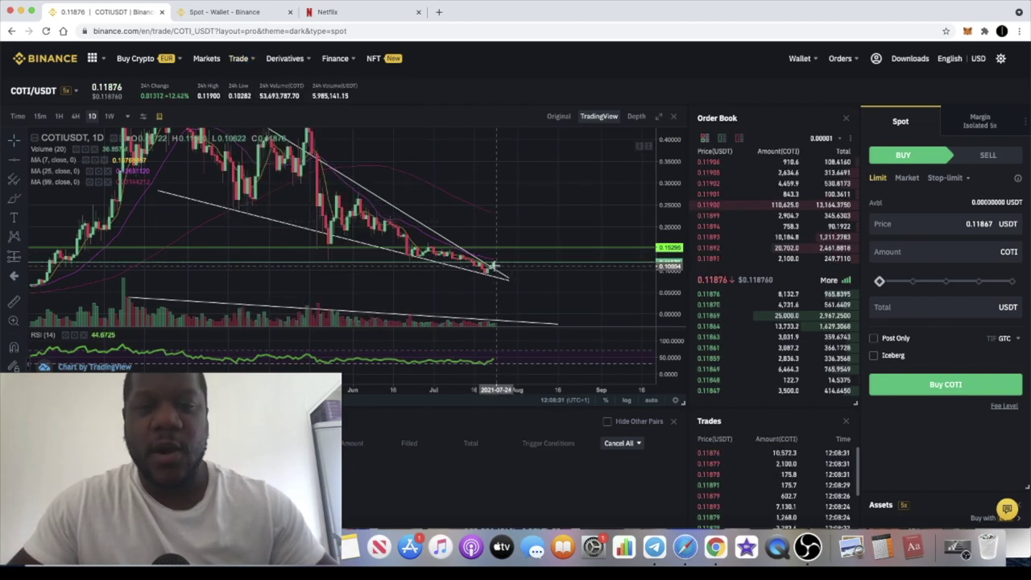
pyautogui.scroll(2, 509, 256)
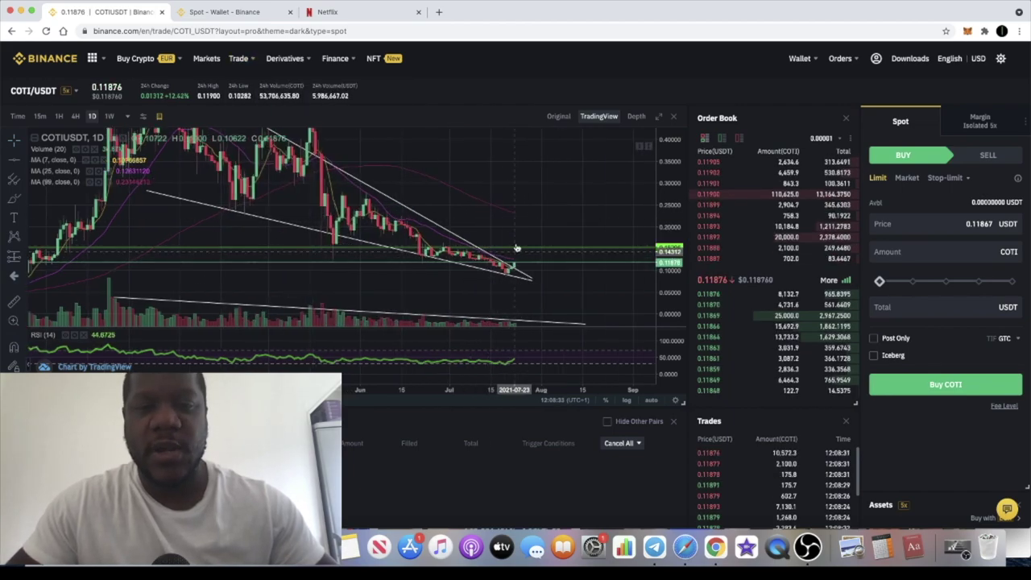
pyautogui.scroll(2, 475, 266)
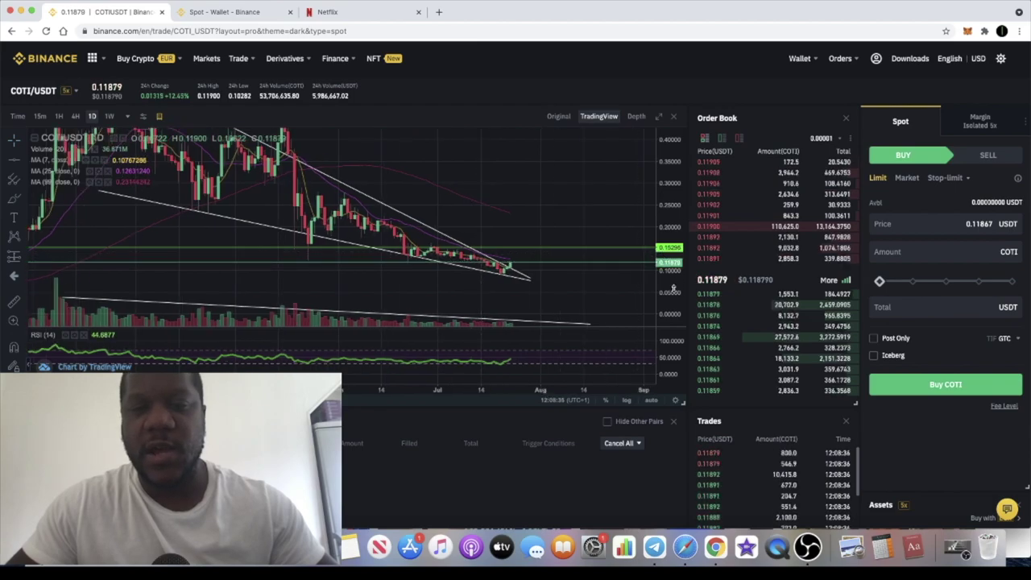
pyautogui.scroll(3, 571, 284)
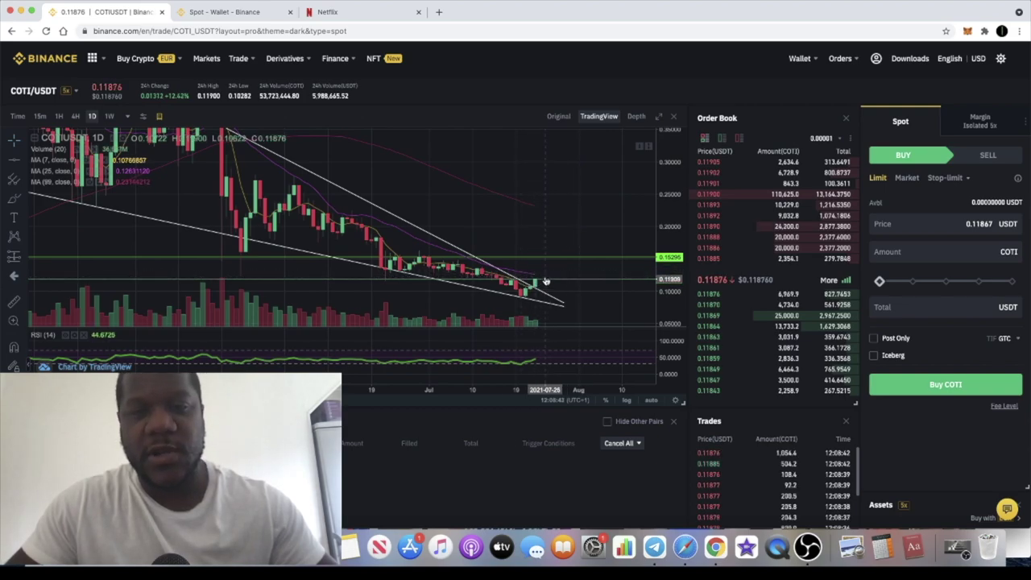
pyautogui.moveTo(563, 262); pyautogui.dragTo(574, 260)
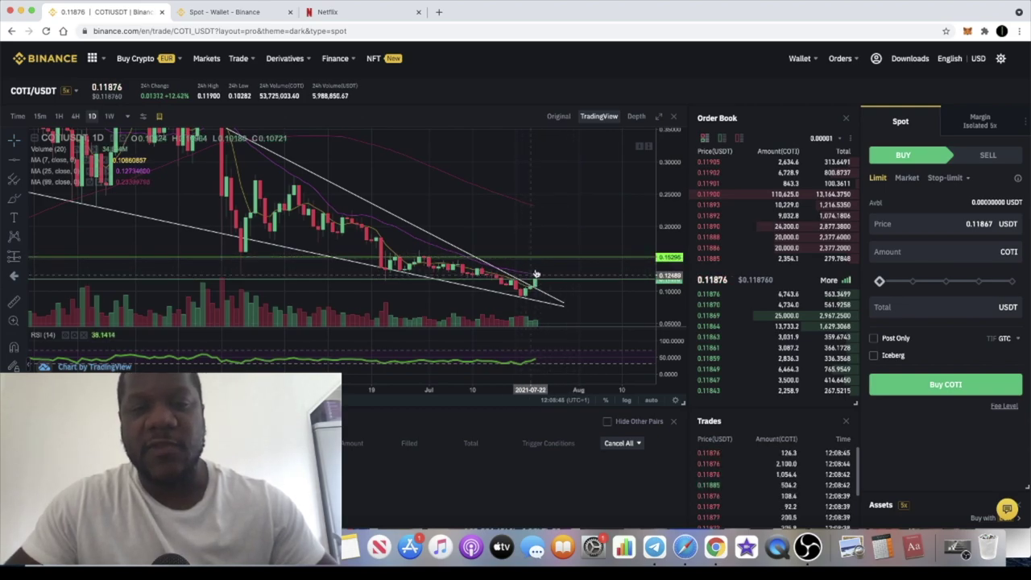
pyautogui.scroll(-5, 569, 262)
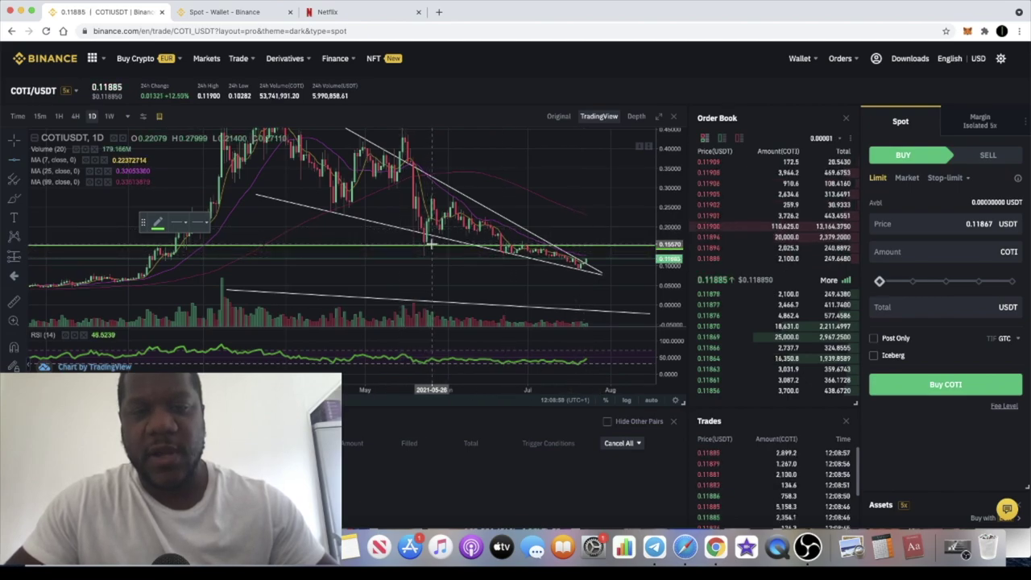
# - Add a second green target line at 0.28089 and compress the price scale to fit it
pyautogui.click(638, 194)
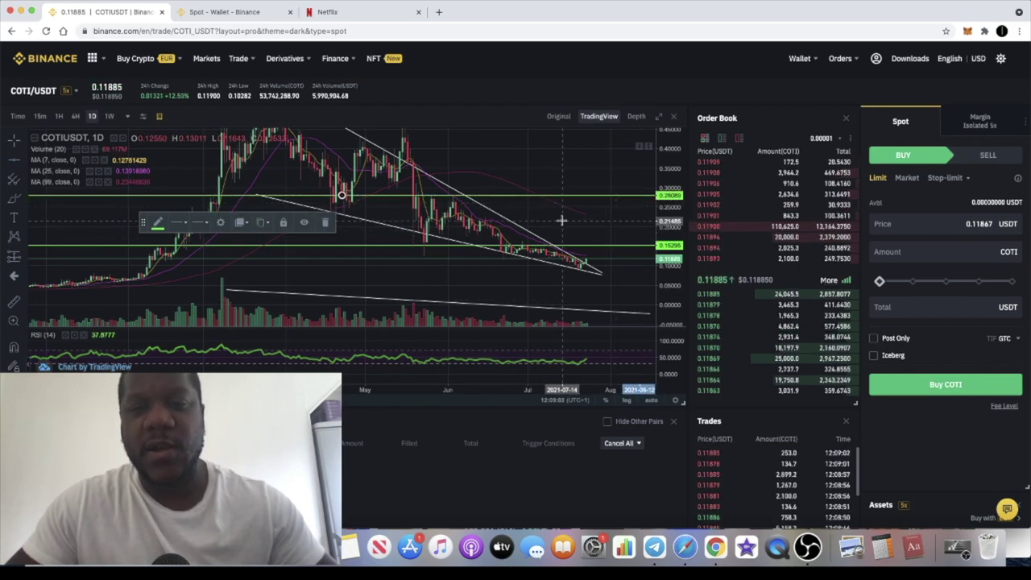
pyautogui.scroll(-2, 556, 220)
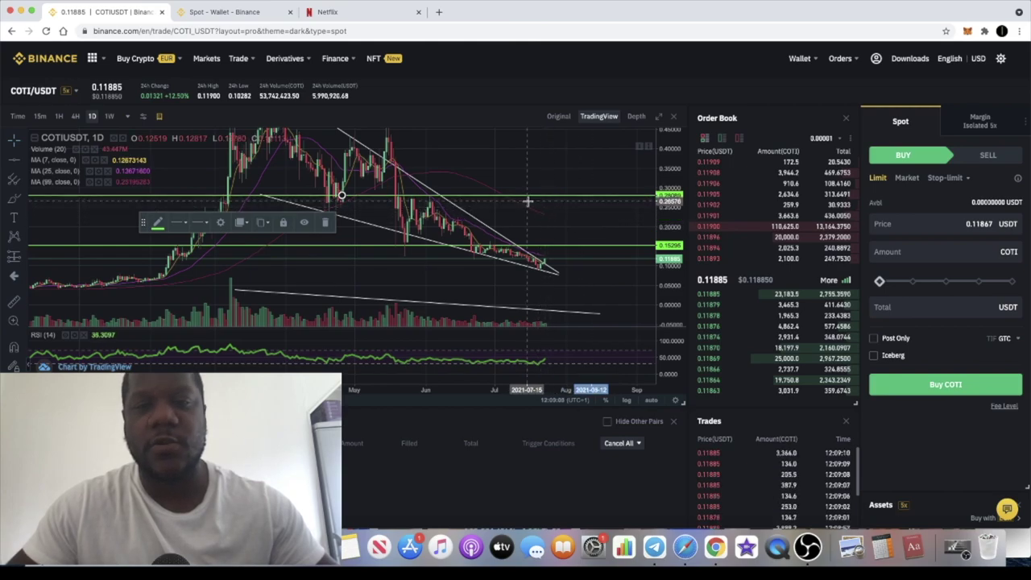
pyautogui.scroll(-3, 523, 210)
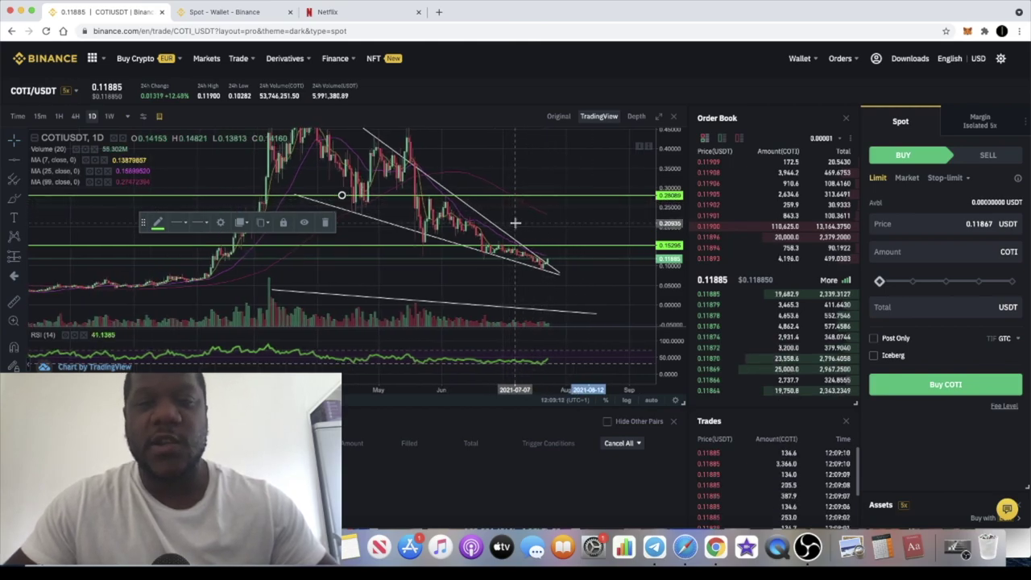
pyautogui.moveTo(665, 216); pyautogui.dragTo(666, 235)
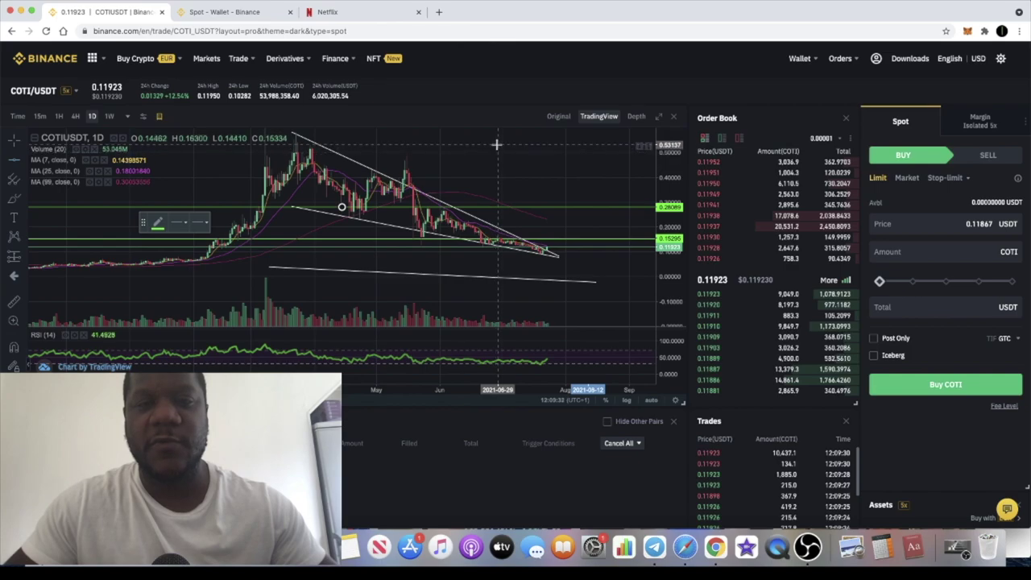
# - Add a green horizontal target at 0.22177 between 0.28089 and 0.15295, then switch to 4-hour candles
pyautogui.click(499, 144)
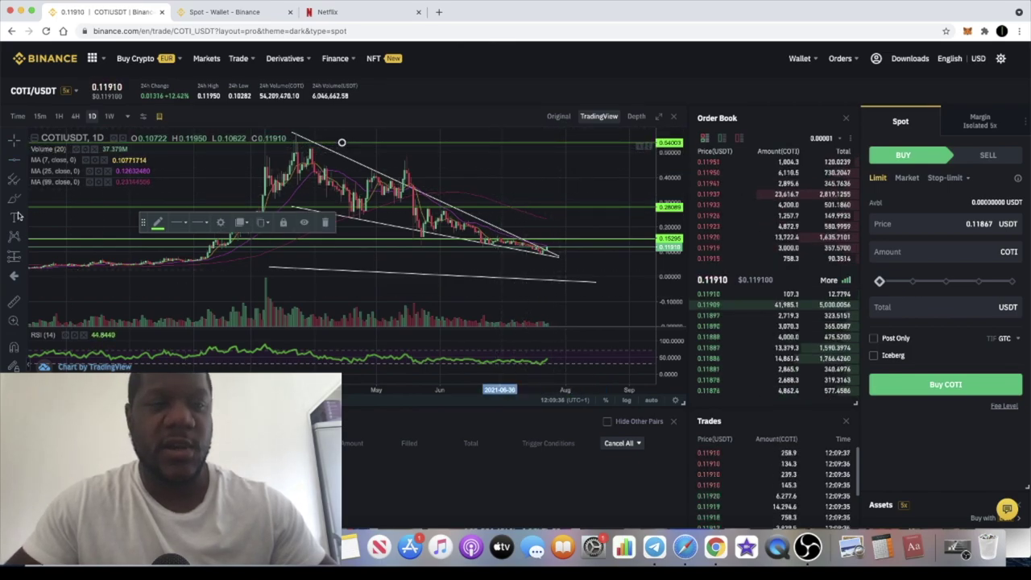
pyautogui.click(22, 165)
pyautogui.click(77, 201)
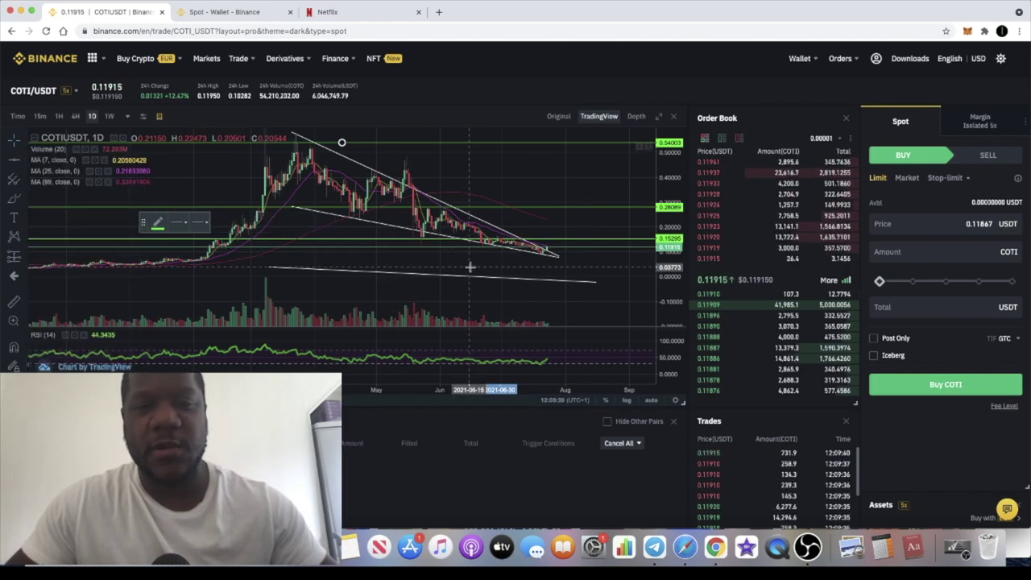
pyautogui.click(548, 221)
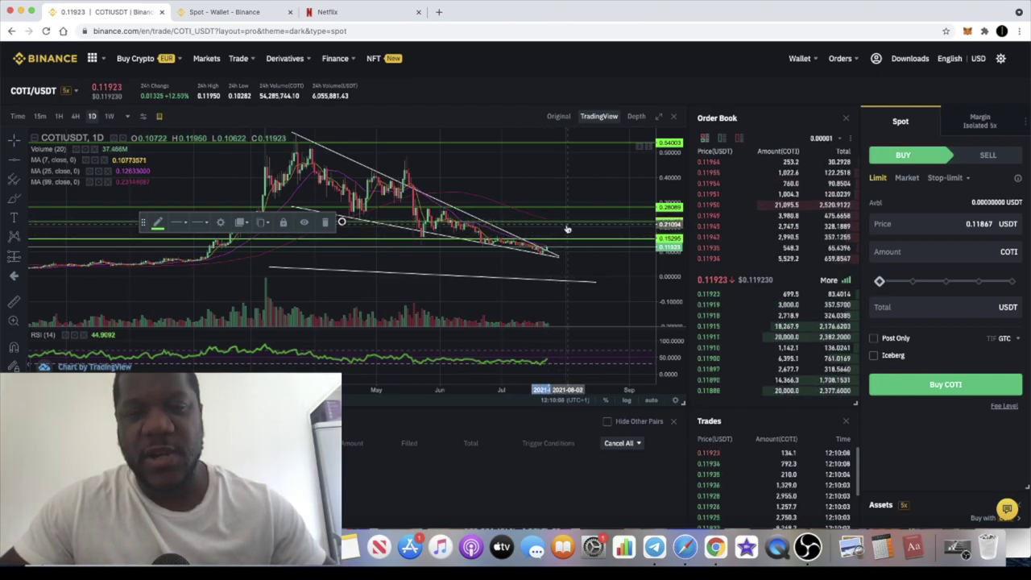
pyautogui.scroll(-3, 564, 231)
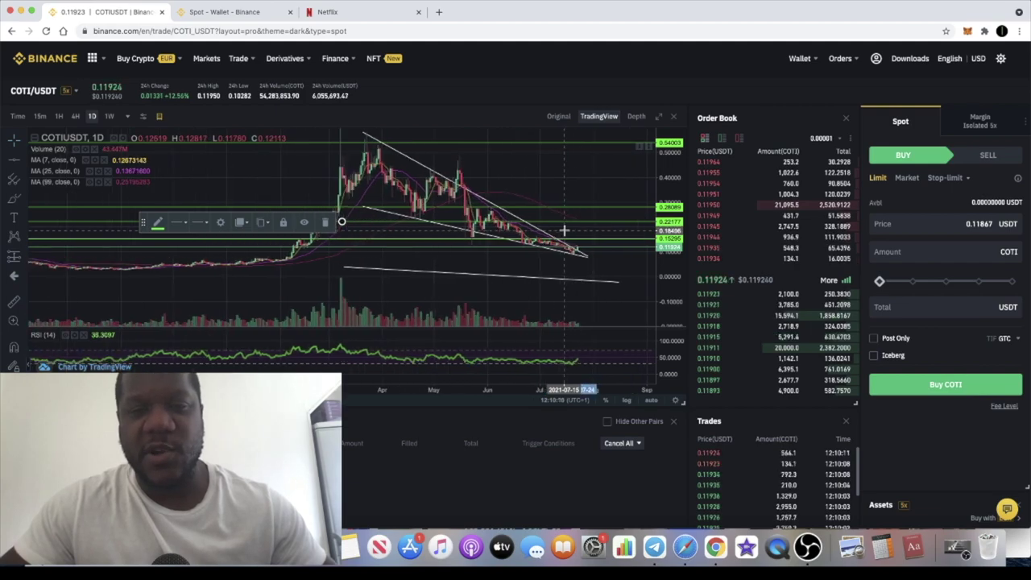
pyautogui.click(76, 117)
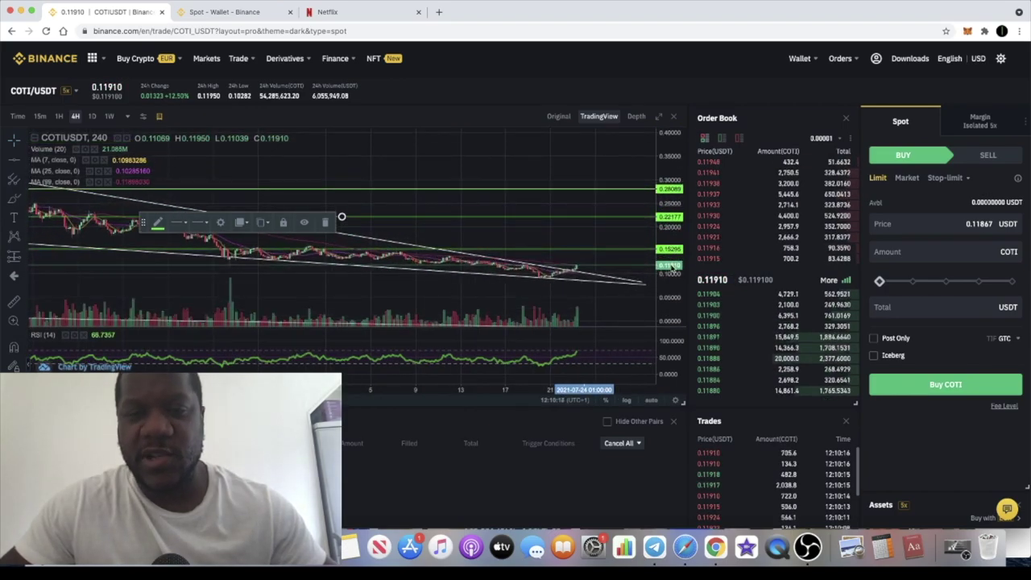
# - Zoom in on the recent 4-hour candles with the wedge, breakout and target lines visible
pyautogui.scroll(-3, 551, 286)
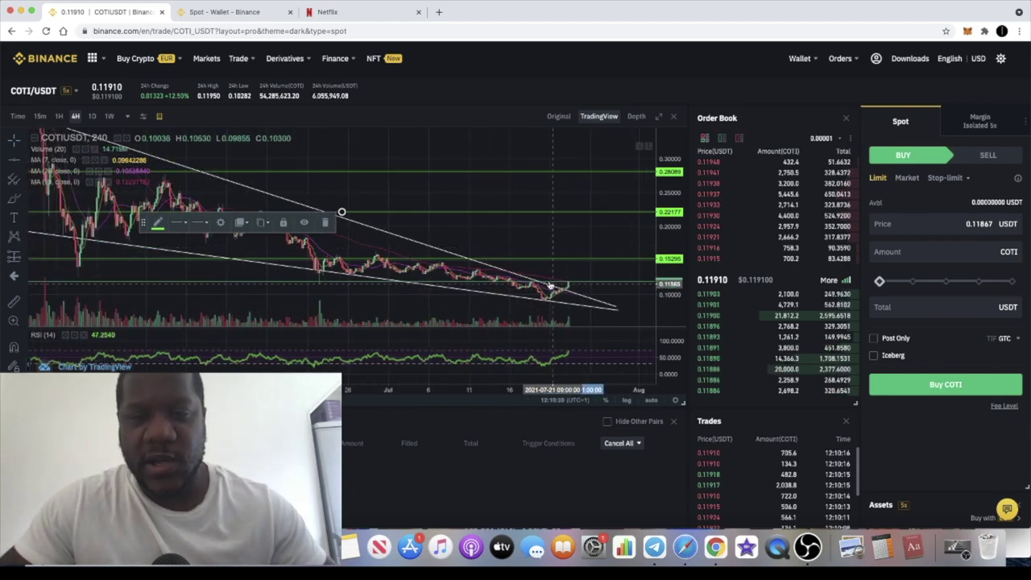
pyautogui.scroll(1, 612, 282)
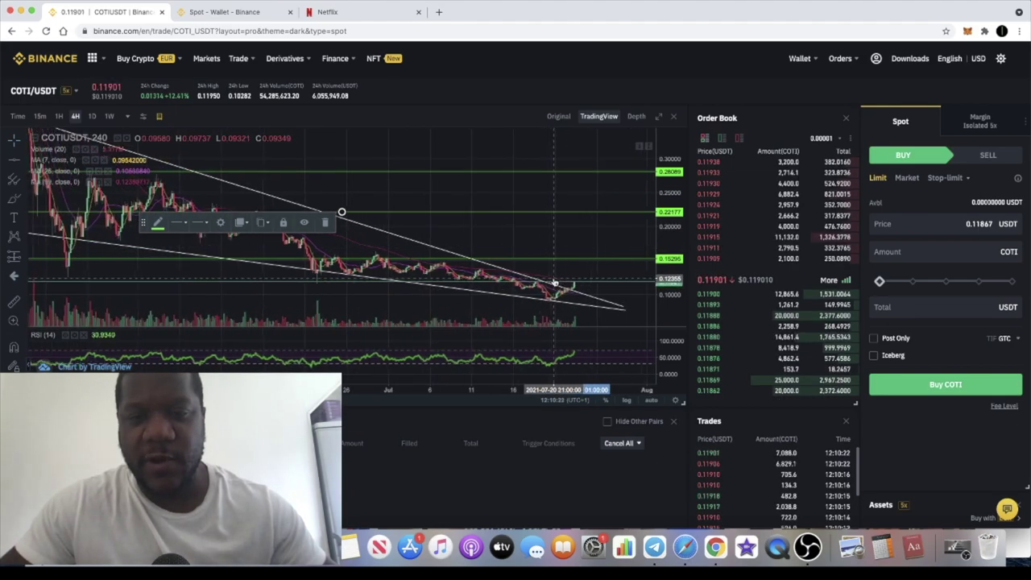
pyautogui.scroll(3, 617, 161)
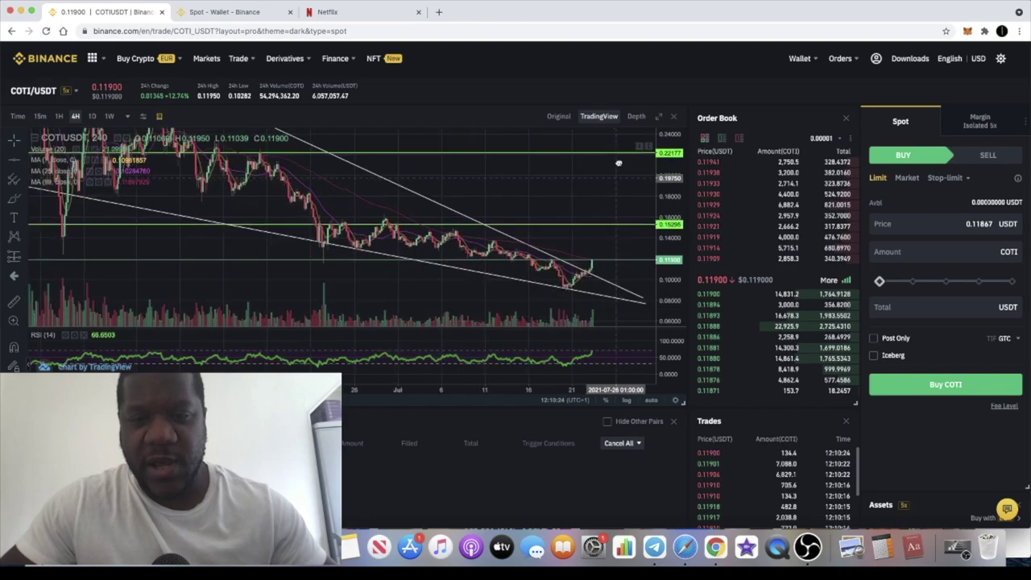
pyautogui.scroll(3, 585, 223)
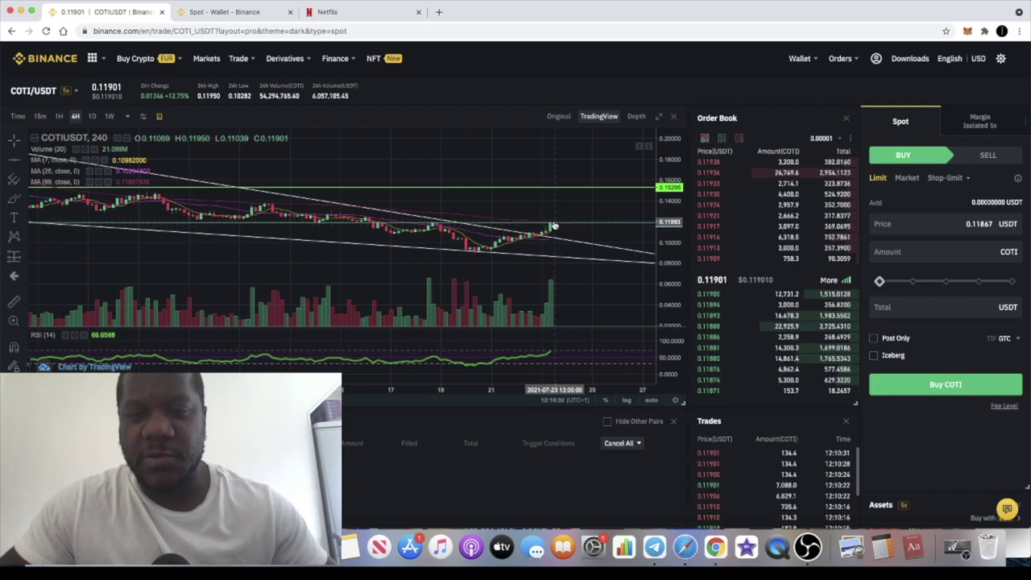
pyautogui.scroll(-5, 553, 225)
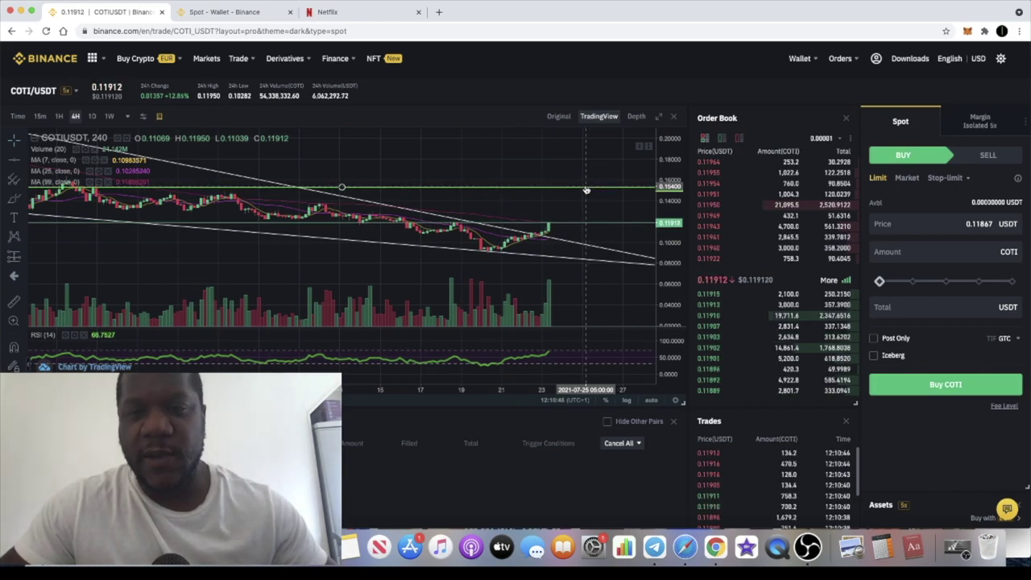
# - Move the lower green target line from 0.15295 up to about 0.15811
pyautogui.scroll(-4, 586, 191)
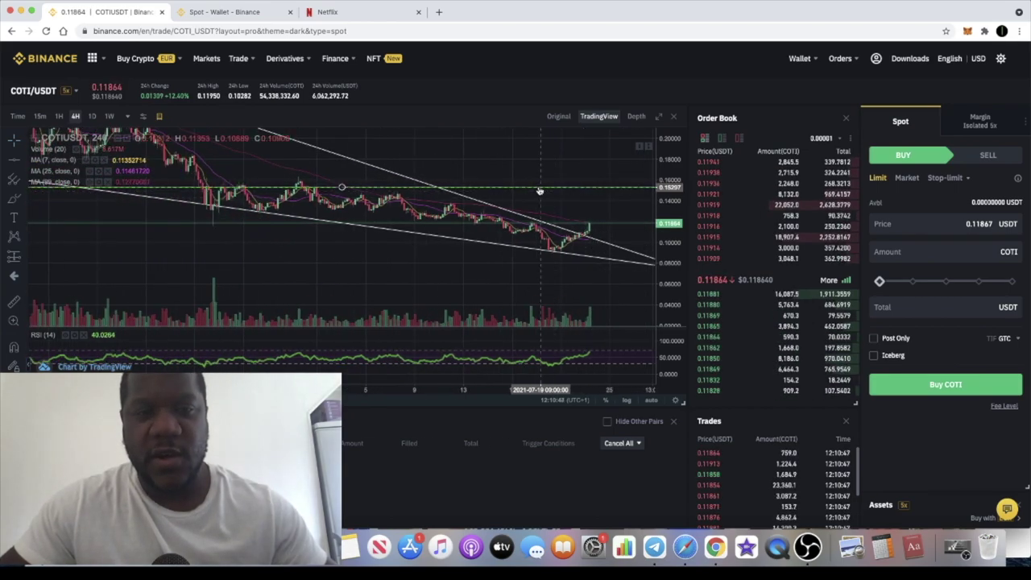
pyautogui.moveTo(538, 188)
pyautogui.mouseDown()
pyautogui.moveTo(538, 204)
pyautogui.moveTo(539, 182)
pyautogui.mouseUp()
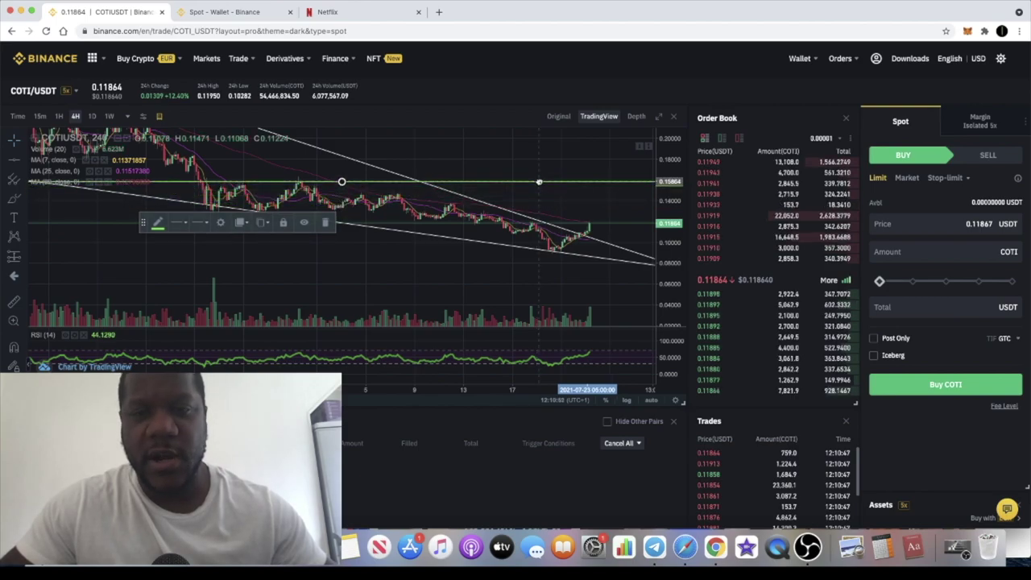
pyautogui.scroll(-3, 568, 202)
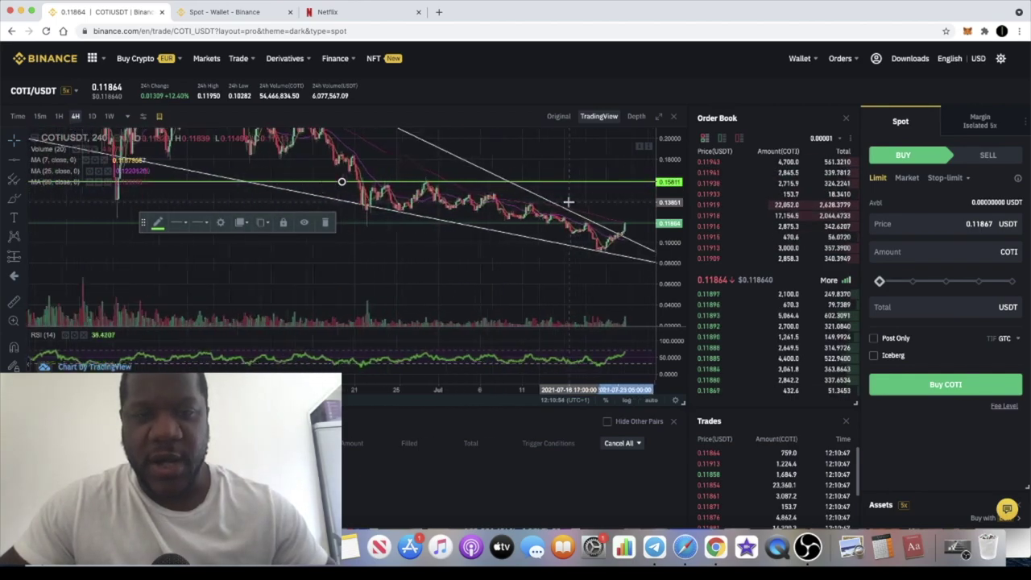
pyautogui.scroll(4, 568, 202)
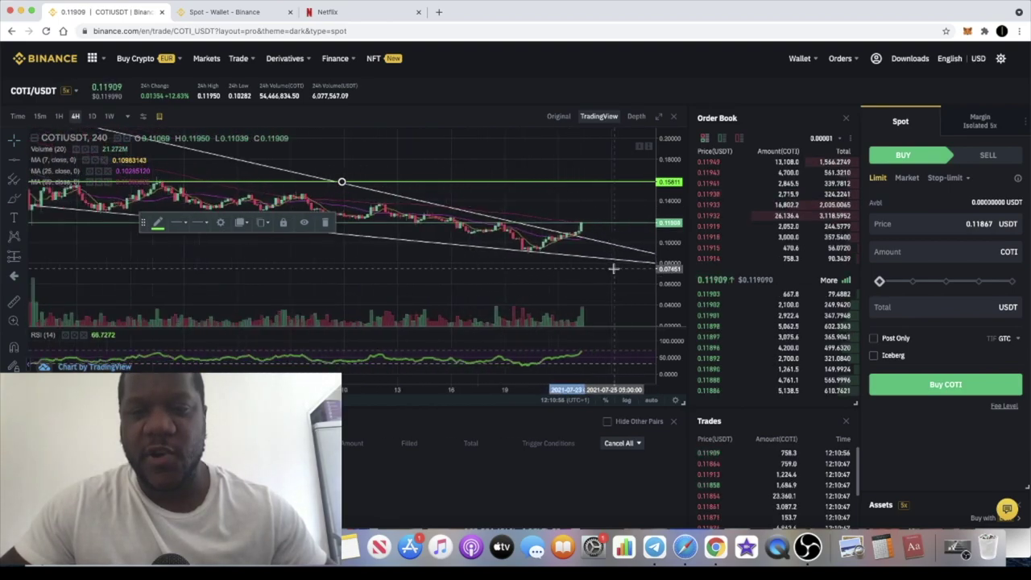
pyautogui.scroll(3, 542, 295)
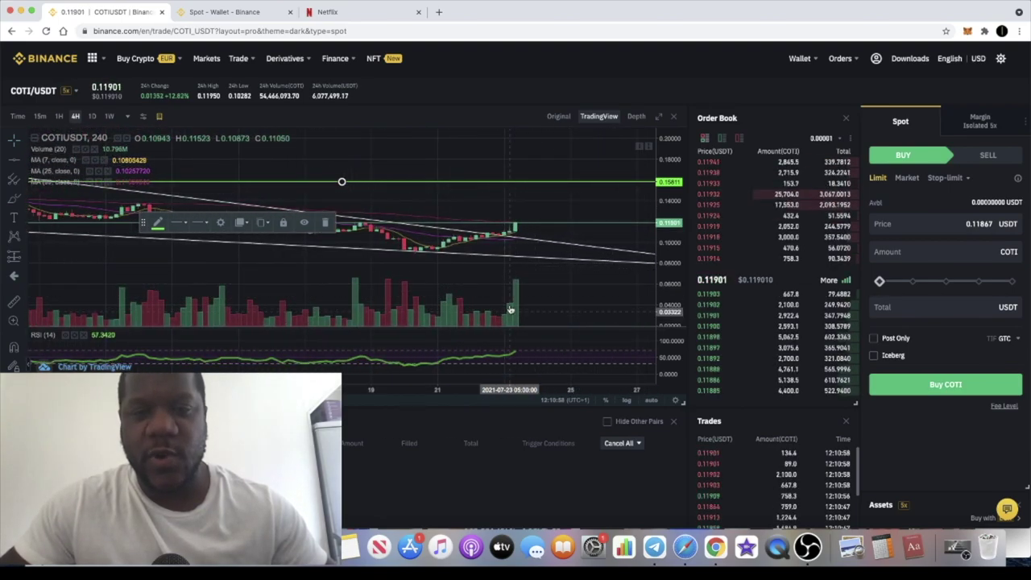
pyautogui.scroll(5, 521, 300)
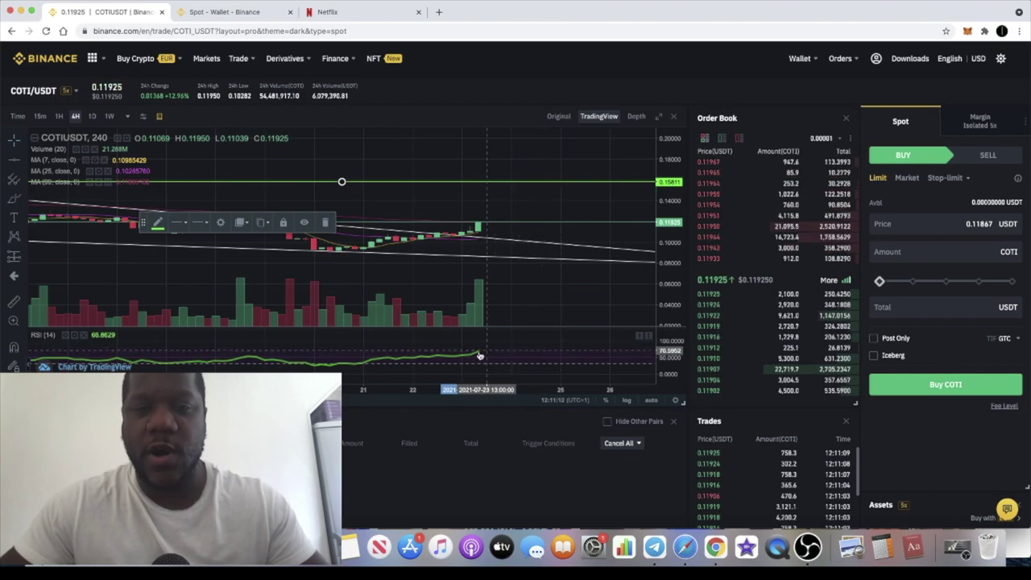
pyautogui.scroll(-5, 480, 354)
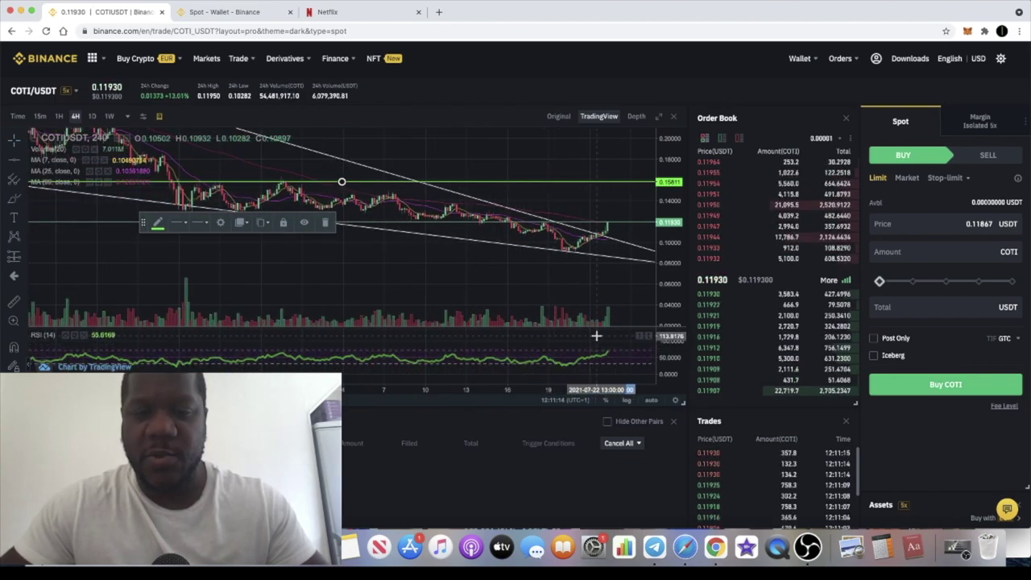
pyautogui.scroll(4, 564, 355)
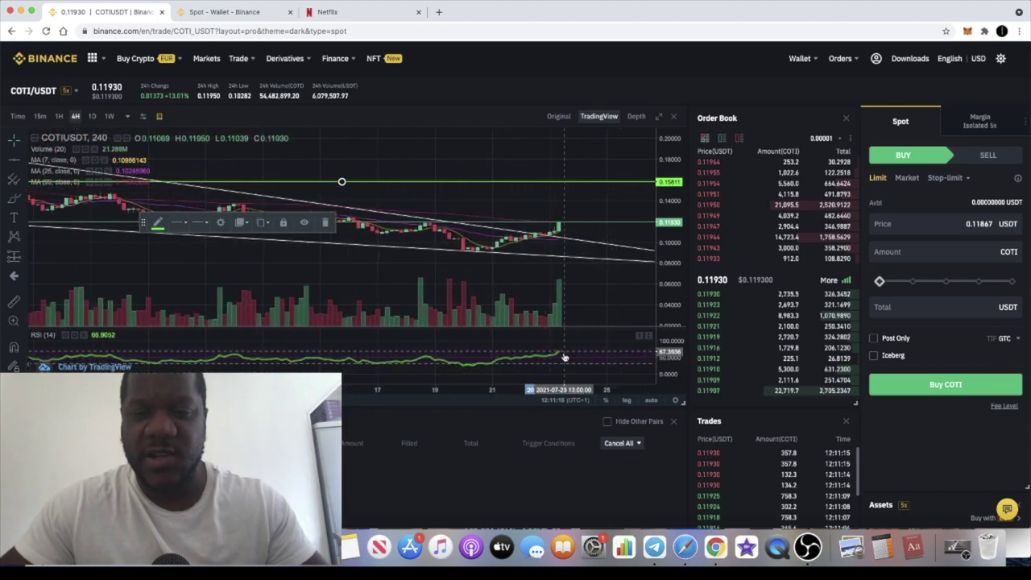
pyautogui.scroll(-2, 620, 339)
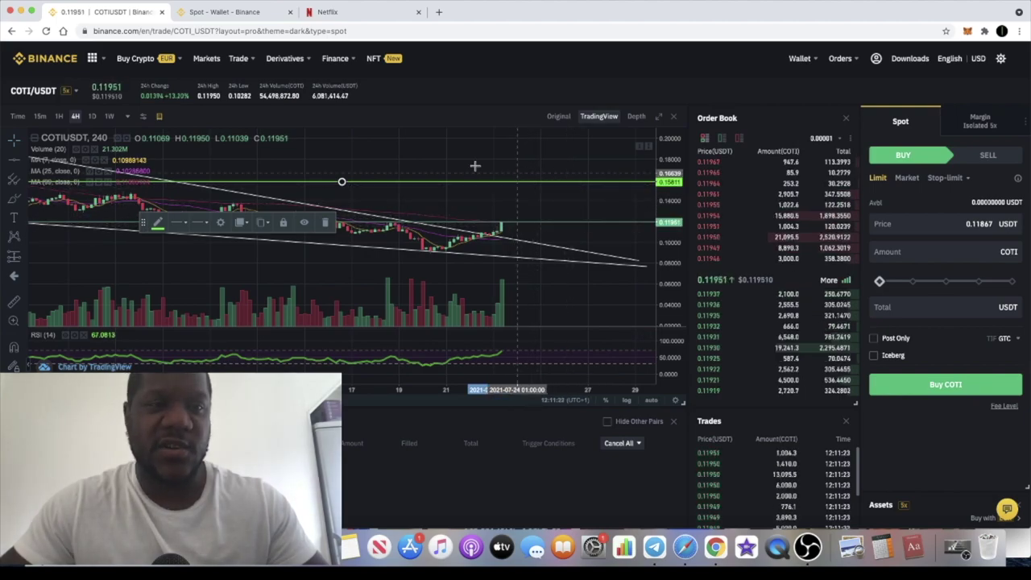
pyautogui.scroll(-8, 336, 264)
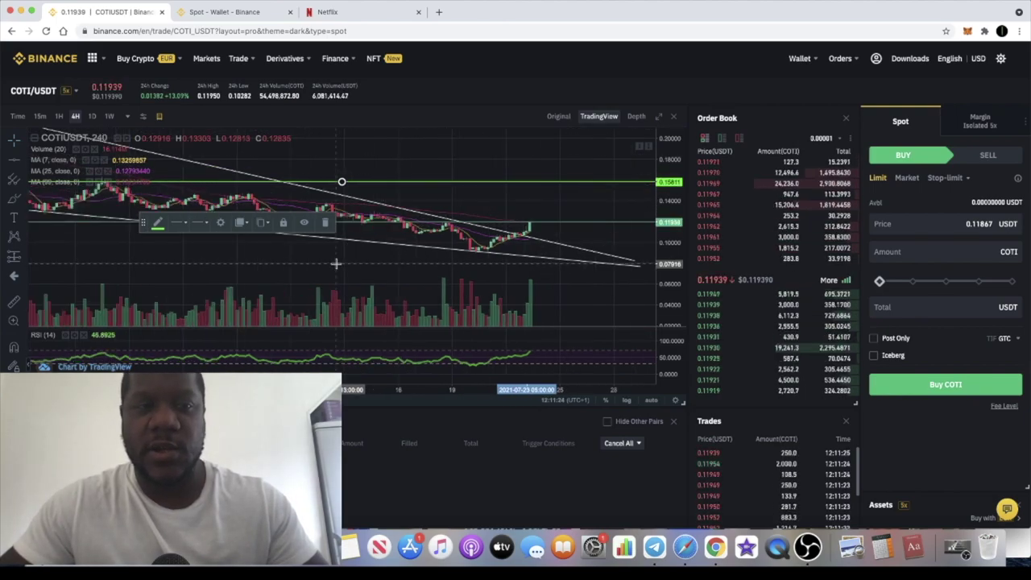
pyautogui.scroll(5, 336, 264)
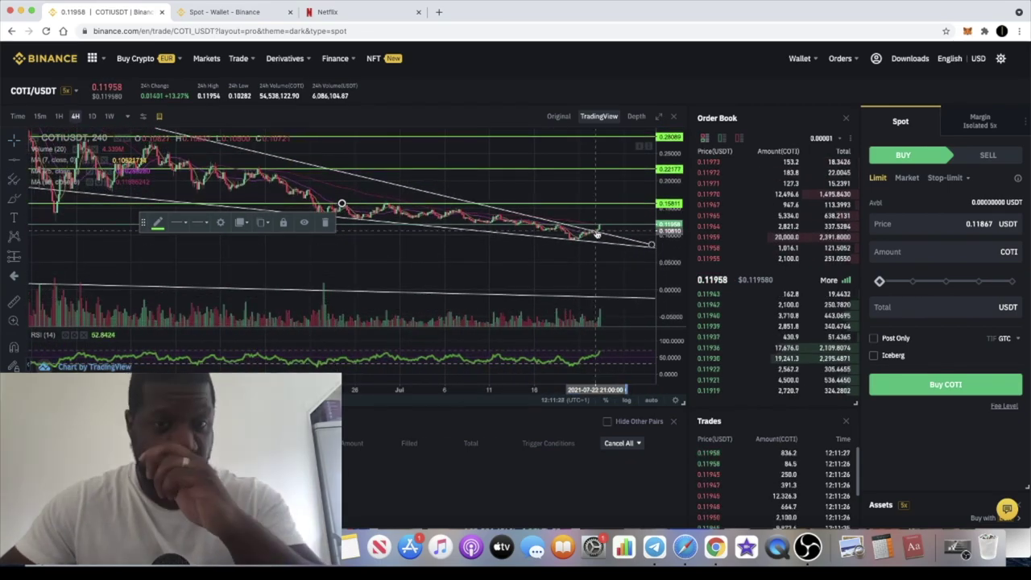
pyautogui.scroll(-5, 545, 250)
pyautogui.moveTo(544, 250); pyautogui.dragTo(512, 277)
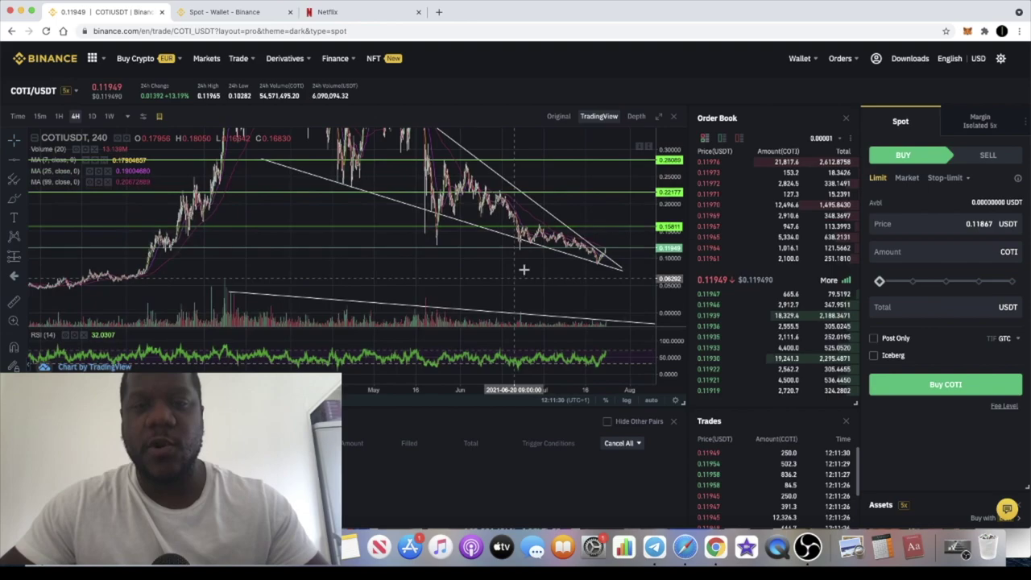
pyautogui.scroll(-5, 591, 230)
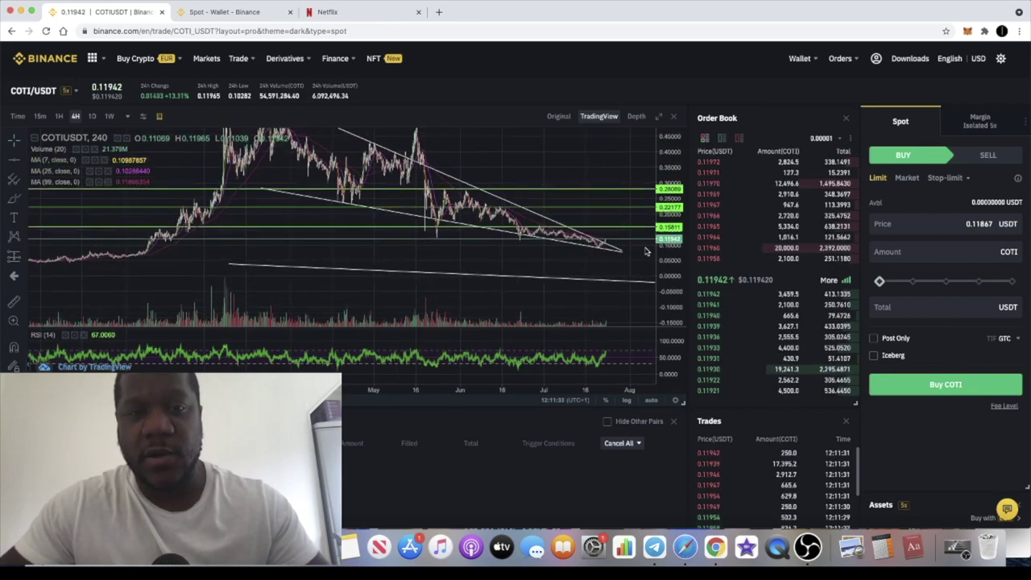
pyautogui.scroll(5, 591, 230)
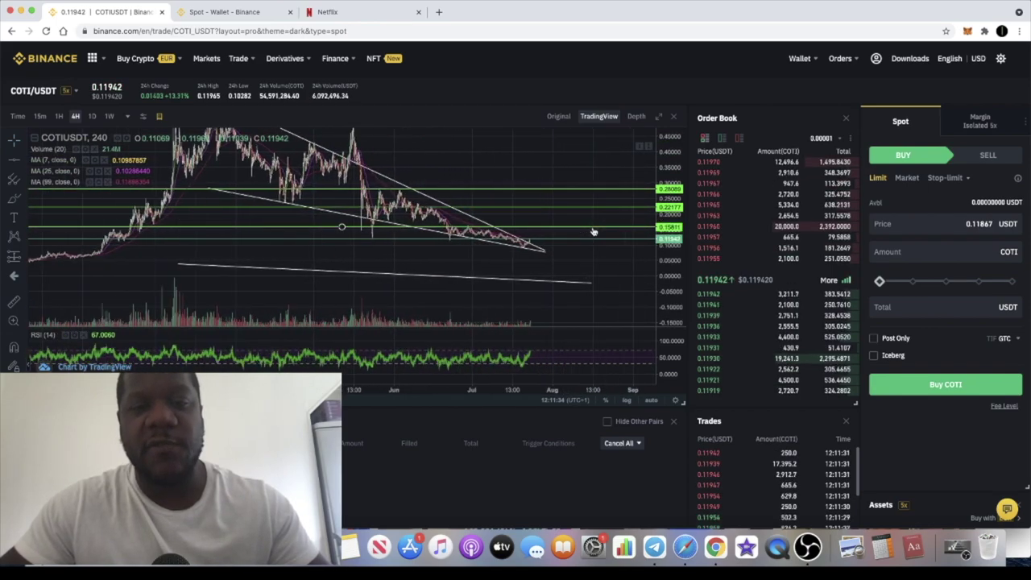